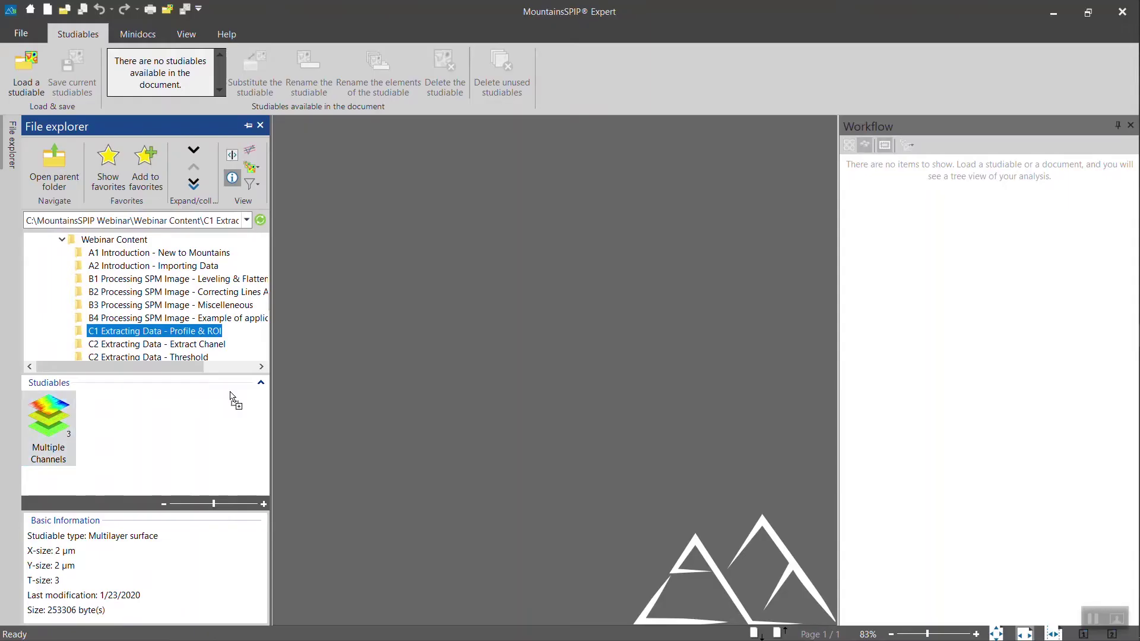
# Move the height image frame toward the page's top-left and shrink it
pyautogui.moveTo(364, 336); pyautogui.dragTo(365, 336)
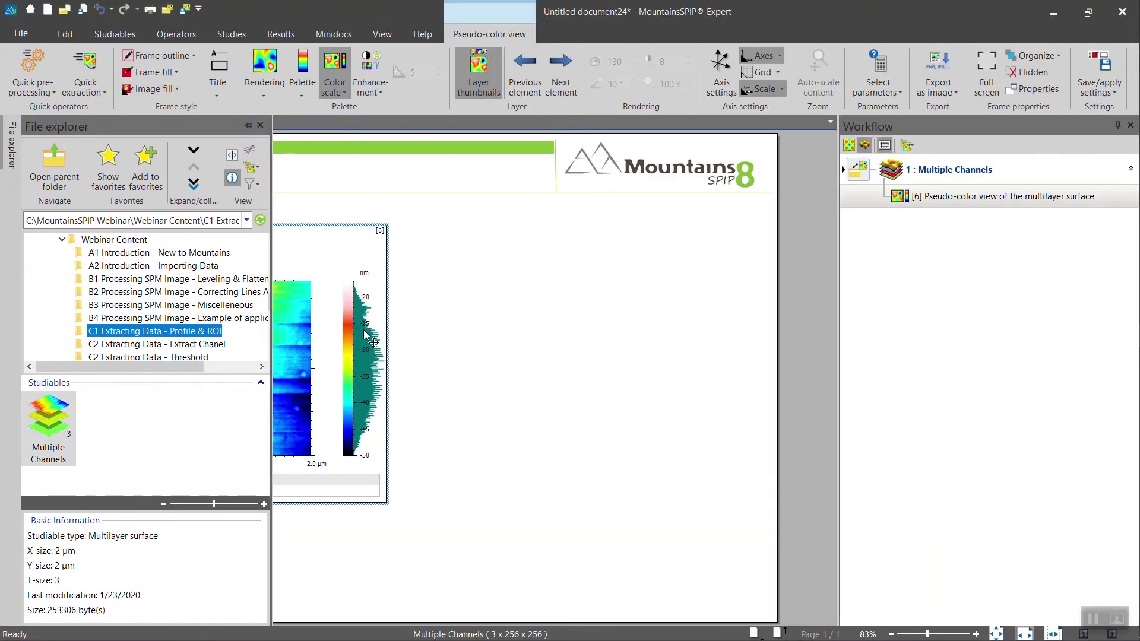
pyautogui.moveTo(354, 235); pyautogui.dragTo(345, 212)
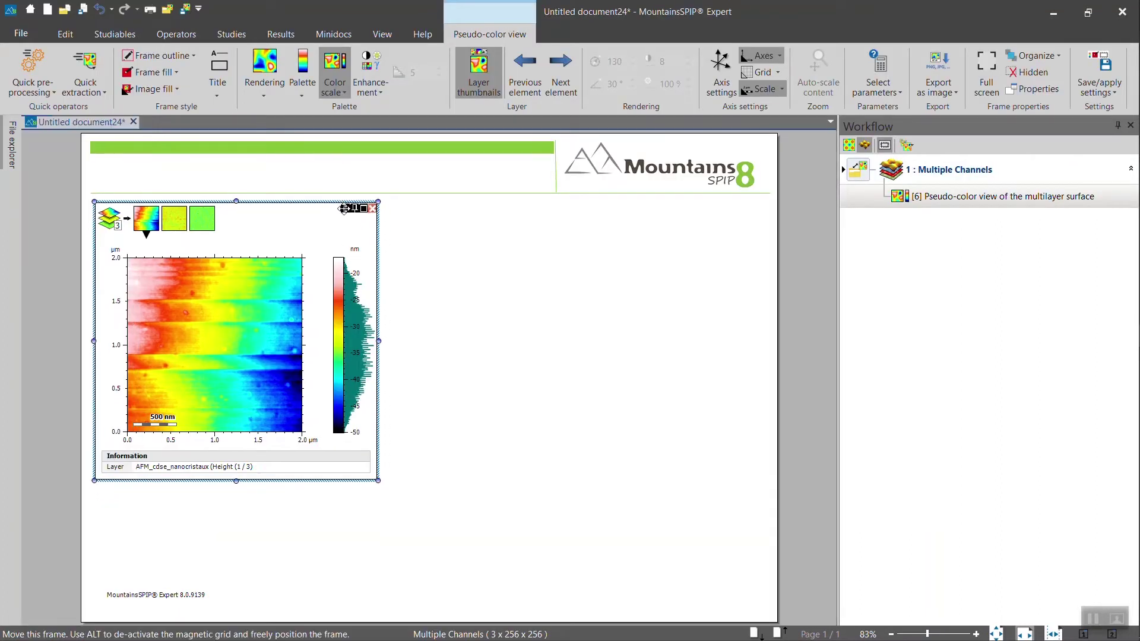
pyautogui.moveTo(381, 482); pyautogui.dragTo(341, 449)
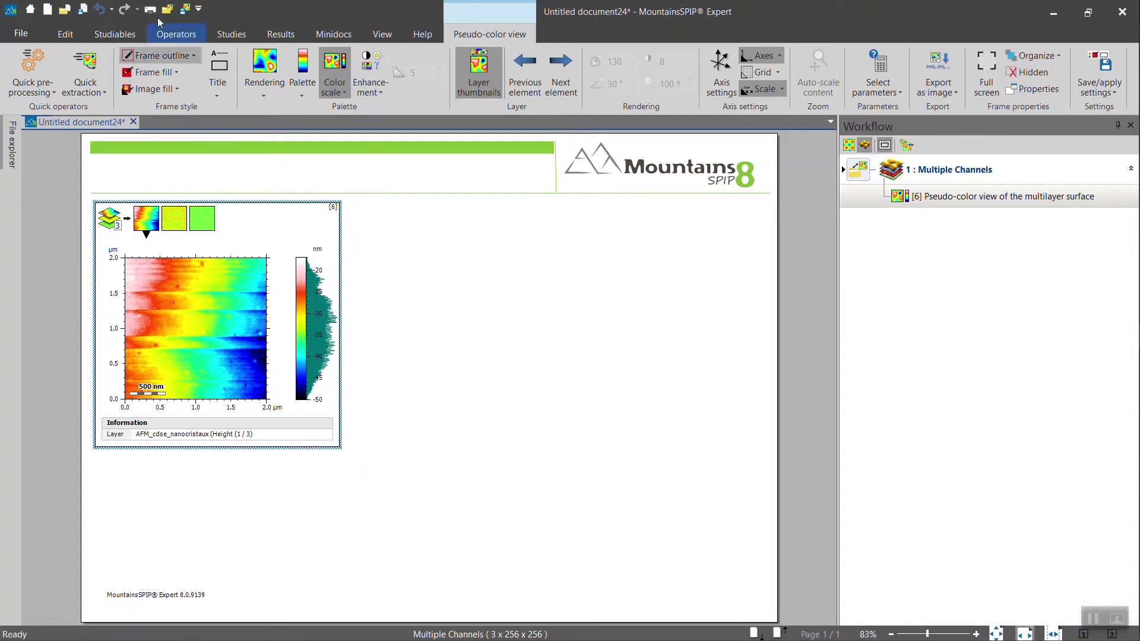
# Level the surface line by line, then delete the original unleveled view
pyautogui.click(173, 35)
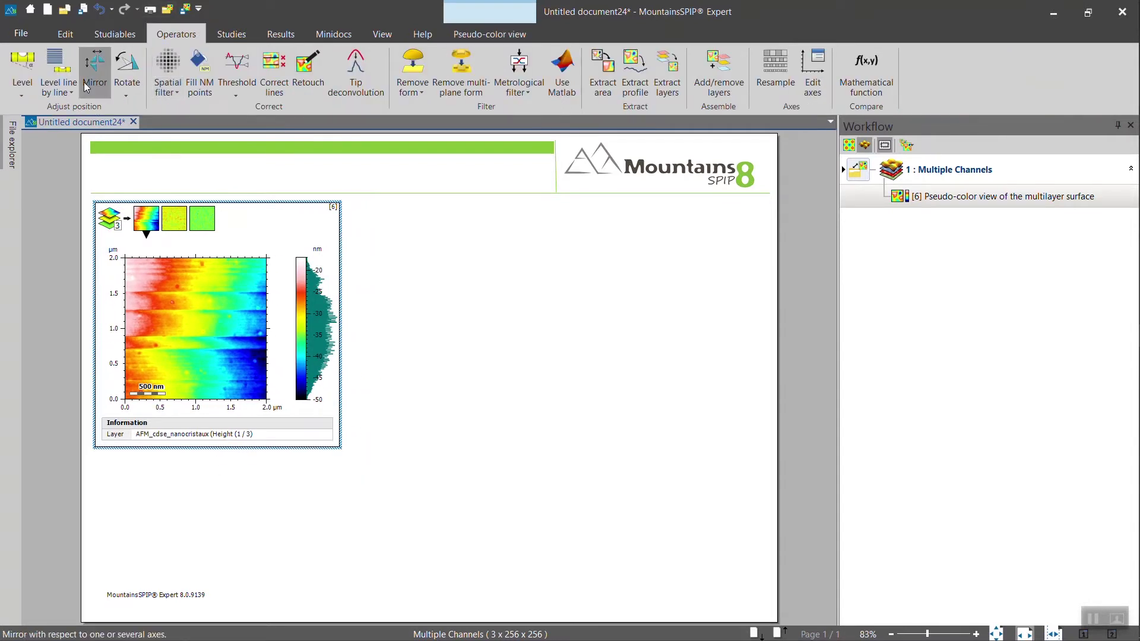
pyautogui.click(52, 62)
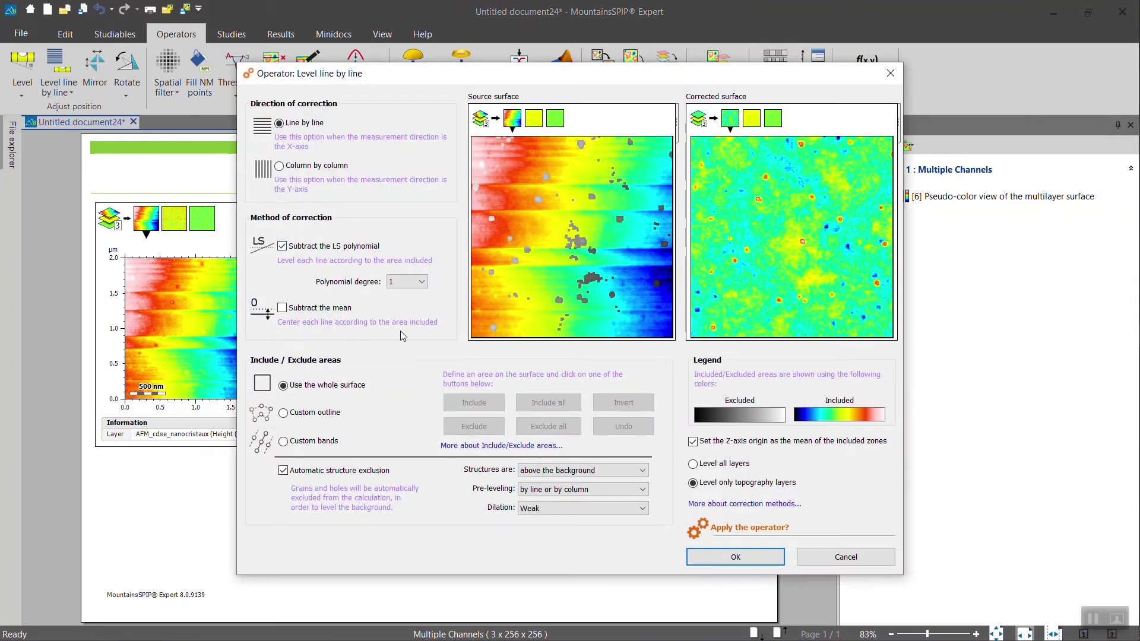
pyautogui.click(724, 556)
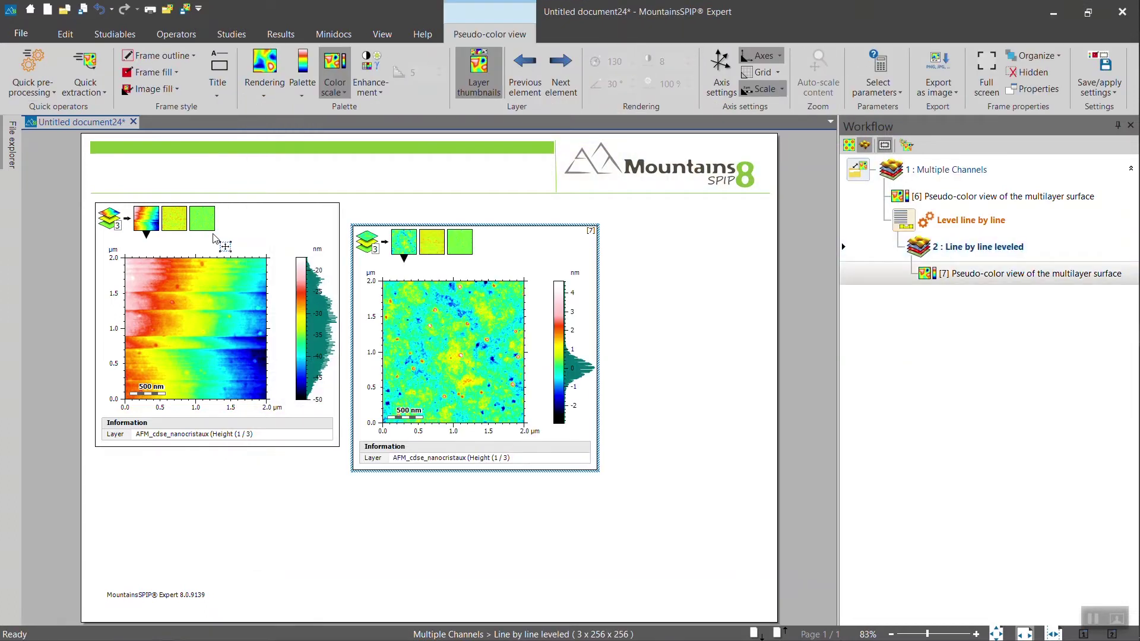
pyautogui.click(309, 246)
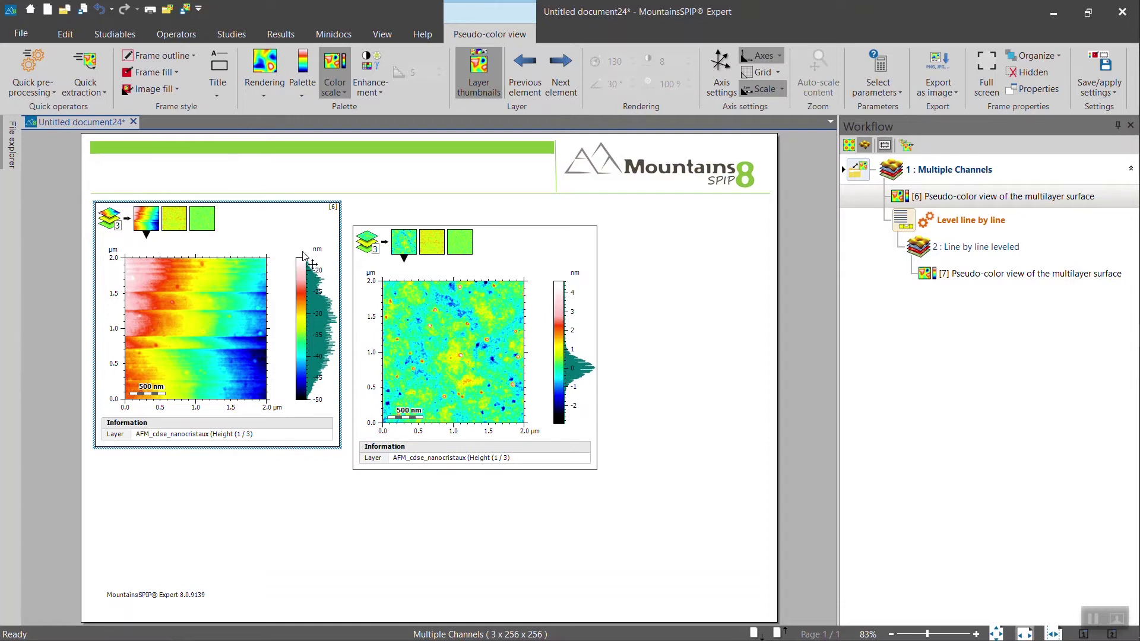
pyautogui.press('Delete')
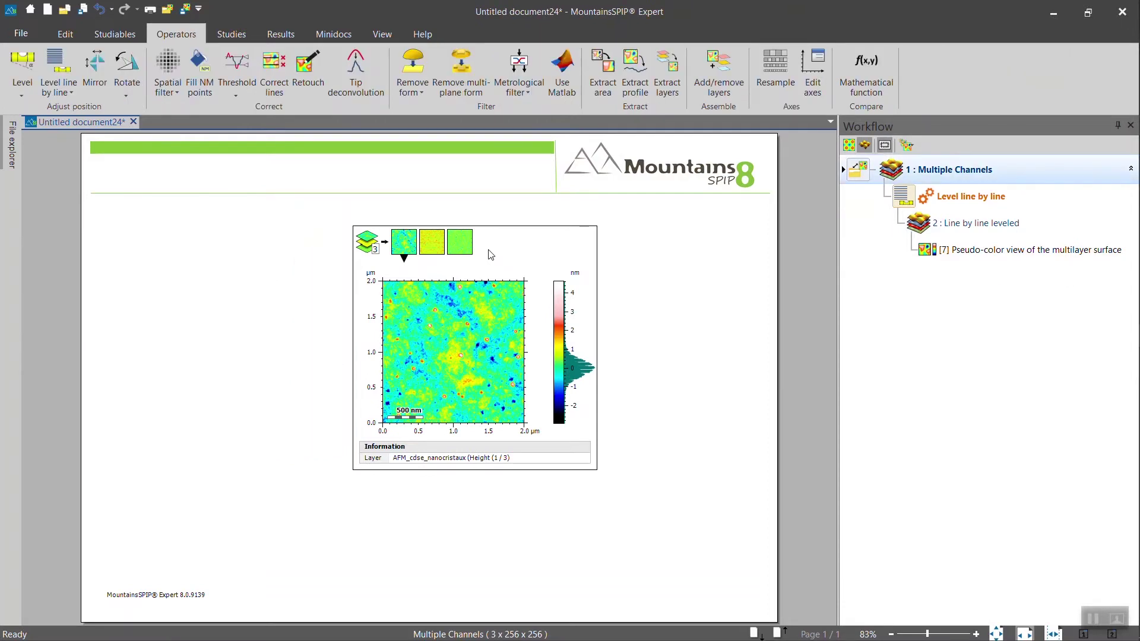
# Move the leveled view left and frame a roughly 408 × 424 nm Extract area region around two particles
pyautogui.moveTo(506, 245); pyautogui.dragTo(249, 229)
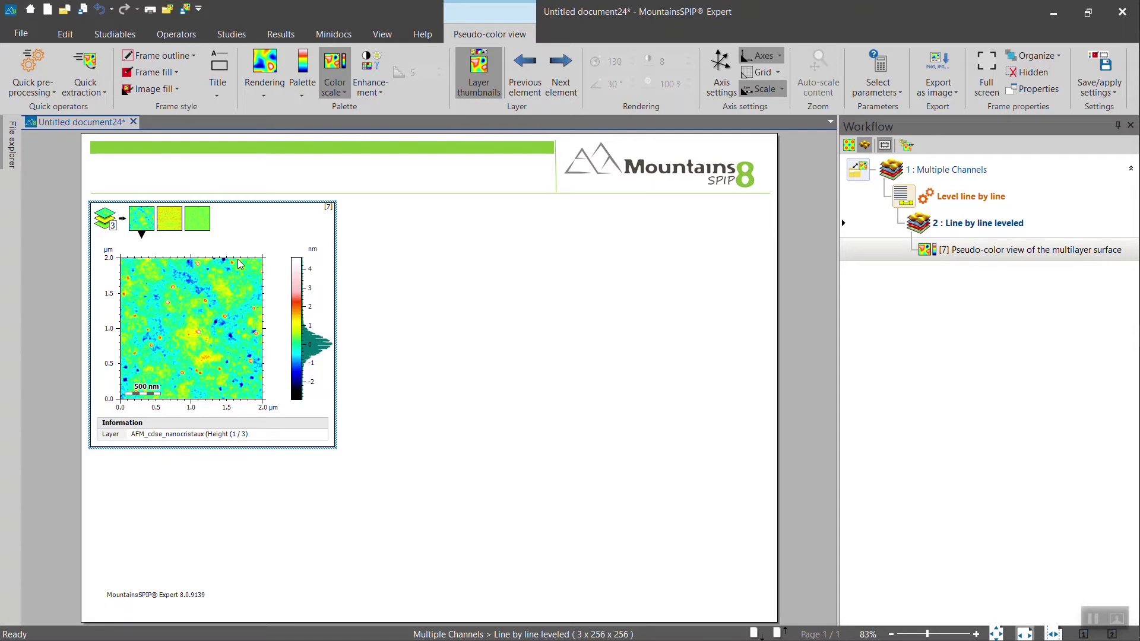
pyautogui.click(187, 37)
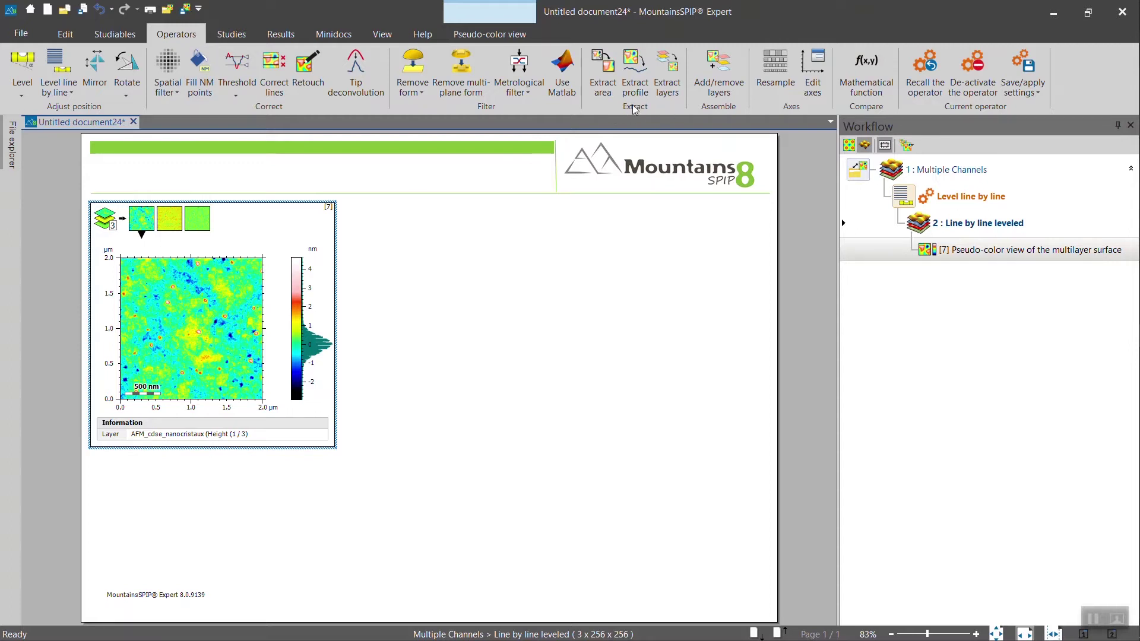
pyautogui.click(601, 83)
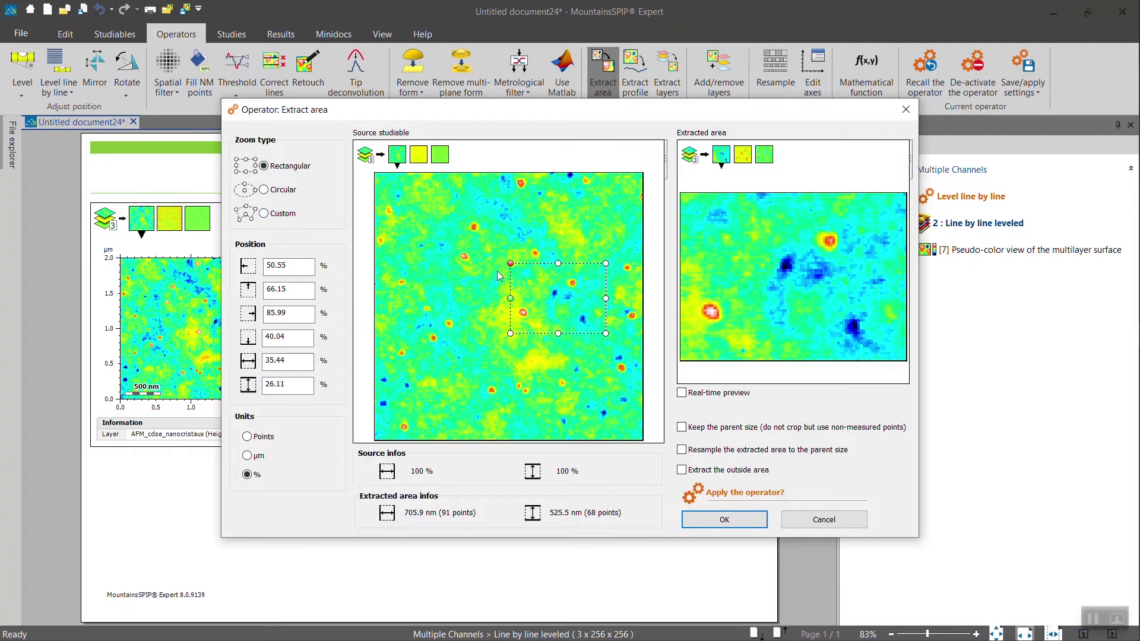
pyautogui.moveTo(535, 265); pyautogui.dragTo(471, 211)
pyautogui.moveTo(540, 279); pyautogui.dragTo(501, 267)
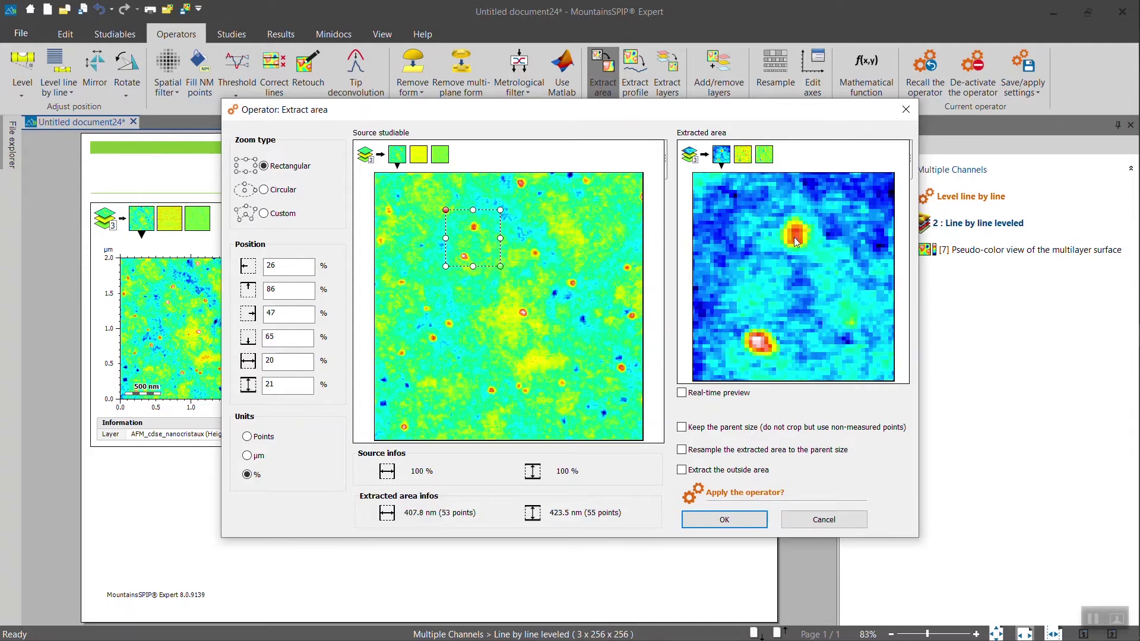
# Apply the area extraction and place the extracted view, shrunk, beside the leveled image
pyautogui.click(735, 521)
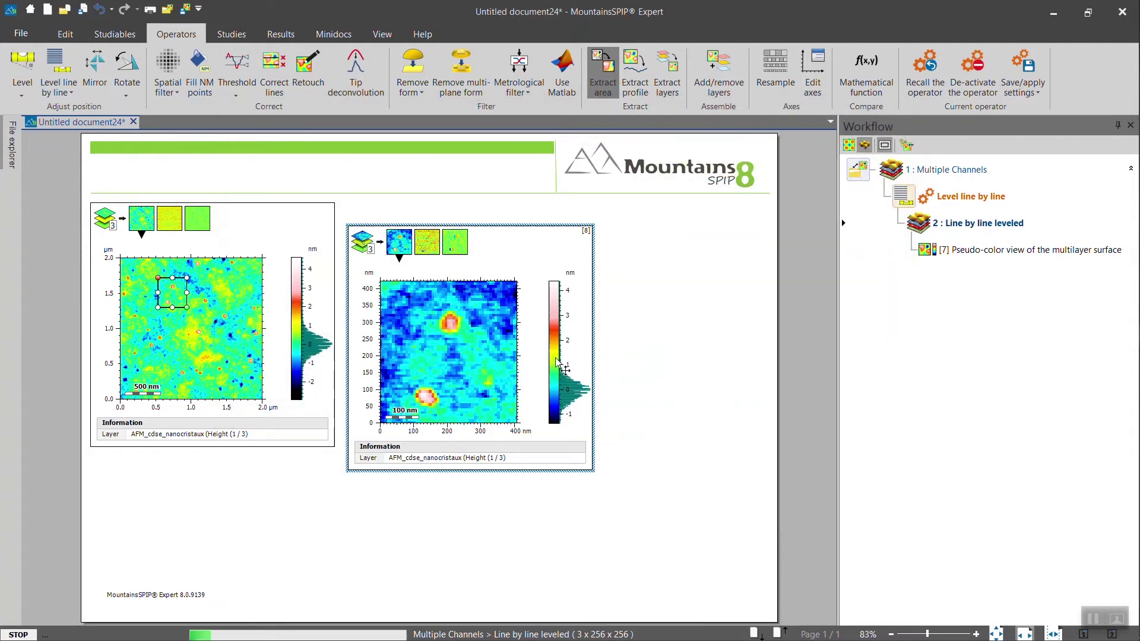
pyautogui.moveTo(559, 230); pyautogui.dragTo(551, 213)
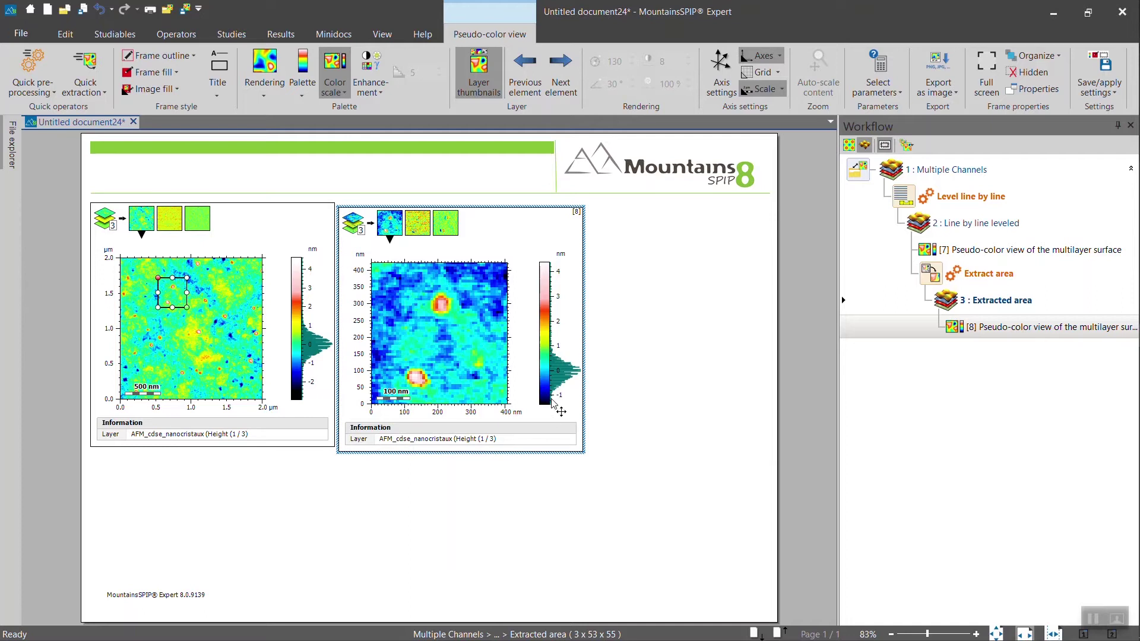
pyautogui.moveTo(586, 459)
pyautogui.moveTo(584, 452); pyautogui.dragTo(537, 396)
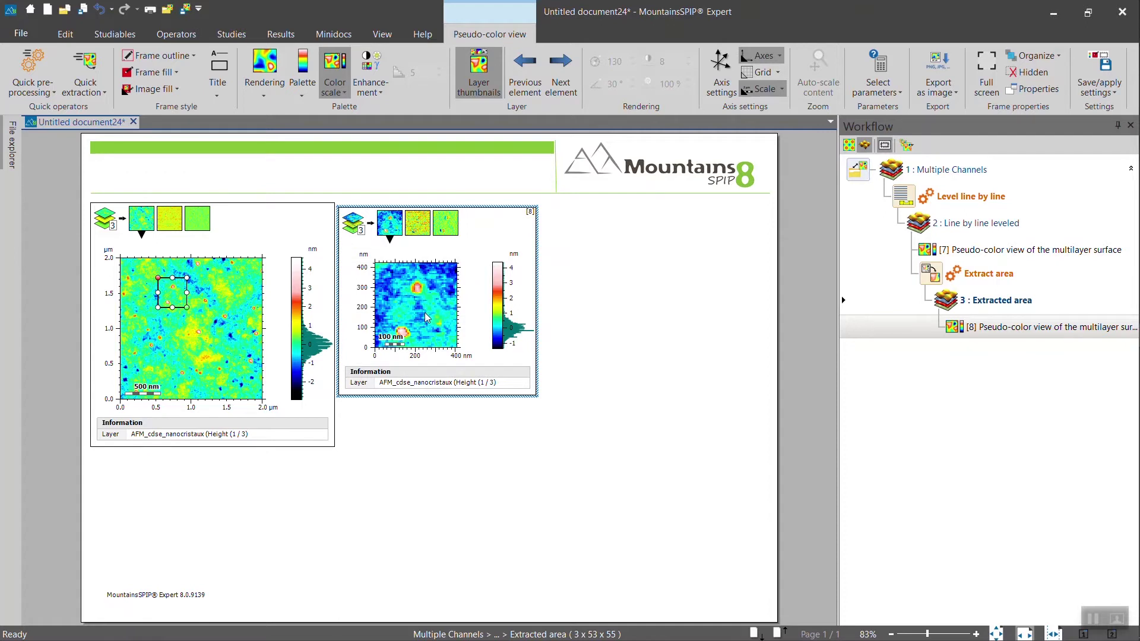
# Add an ISO 25178 parameters table for the extracted area showing only Sq (0.5781 nm)
pyautogui.click(222, 36)
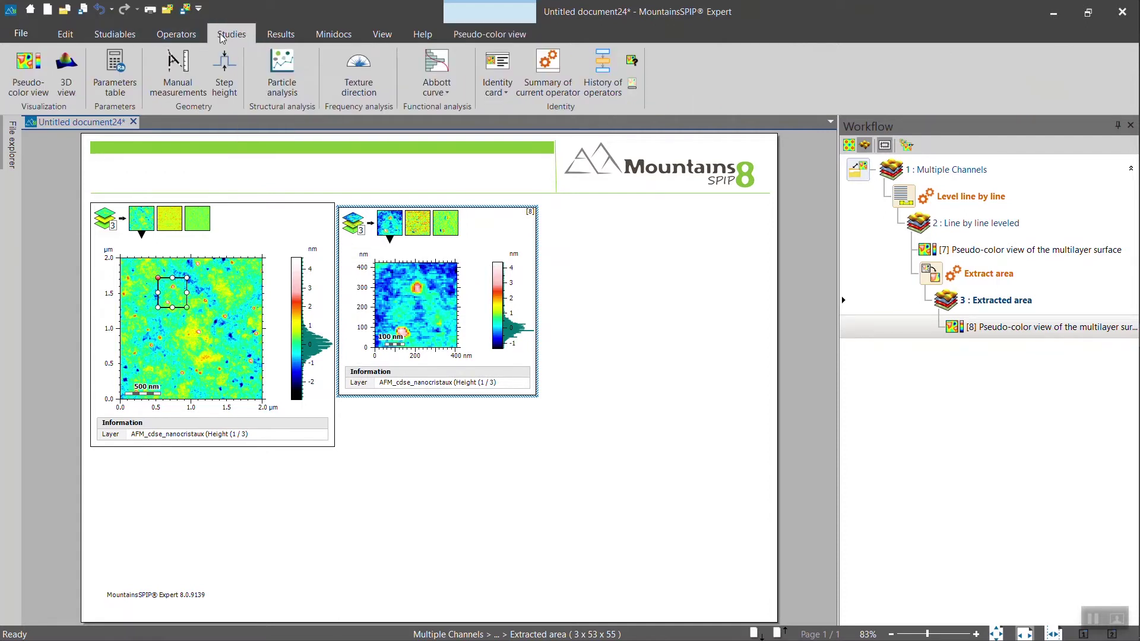
pyautogui.click(120, 85)
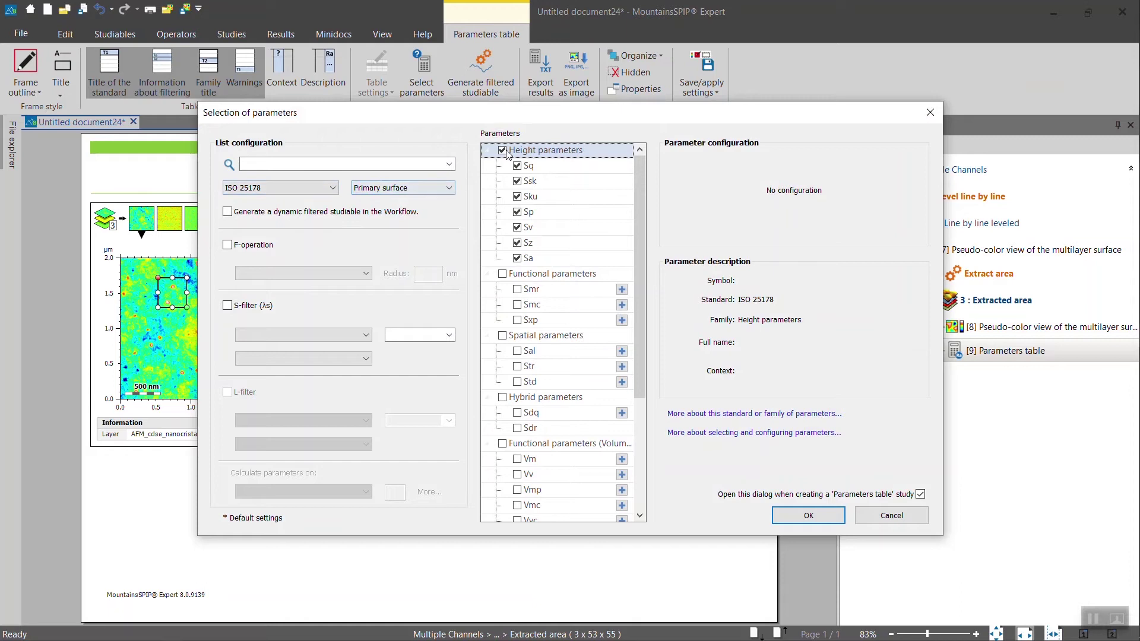
pyautogui.click(516, 165)
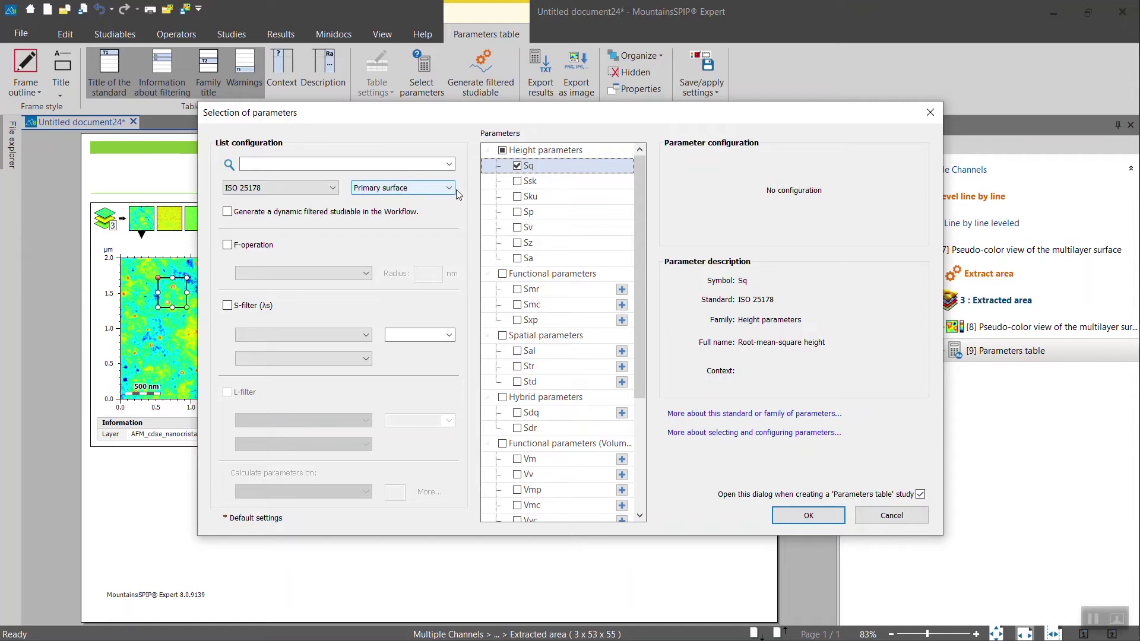
pyautogui.click(788, 514)
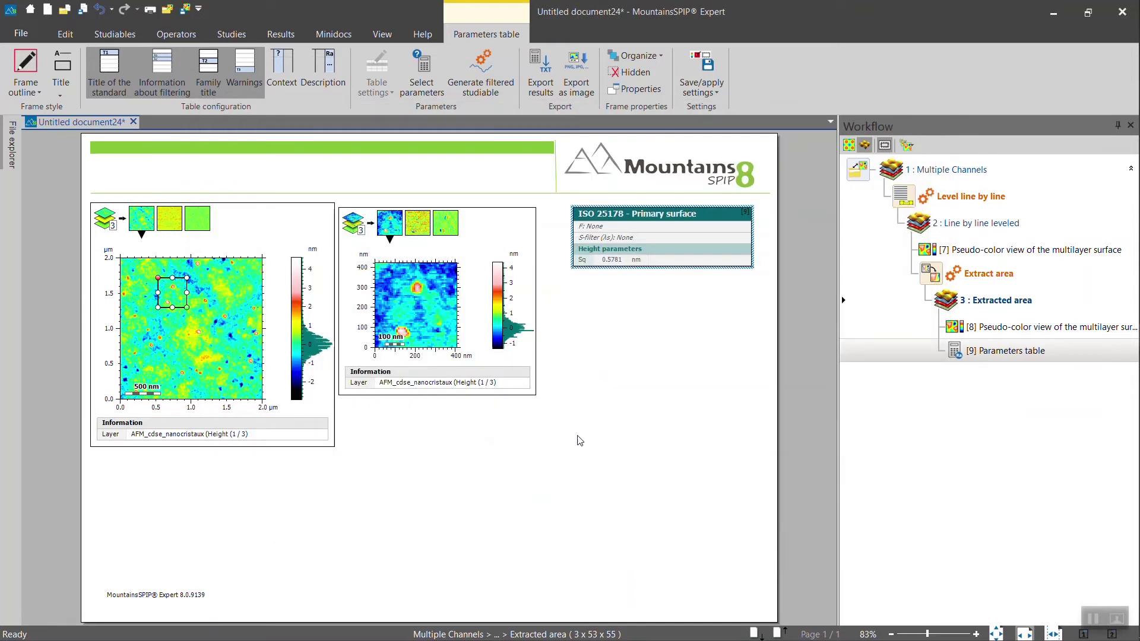
pyautogui.click(638, 216)
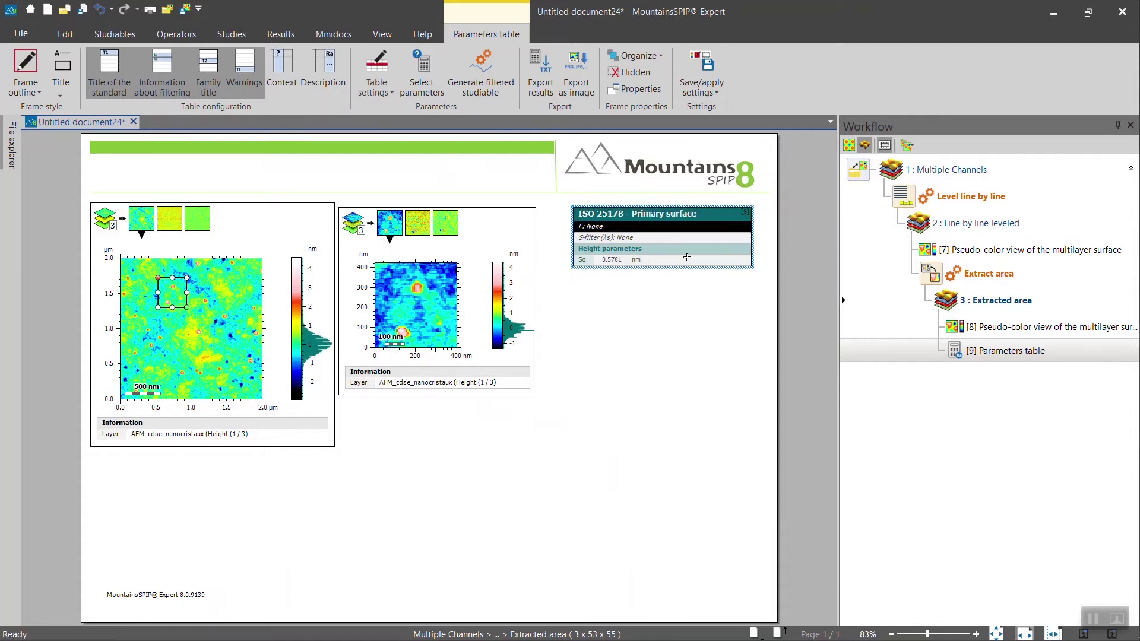
pyautogui.click(620, 323)
# Drag the extraction rectangle lower on the leveled image so Sq becomes 0.5214 nm
pyautogui.click(495, 259)
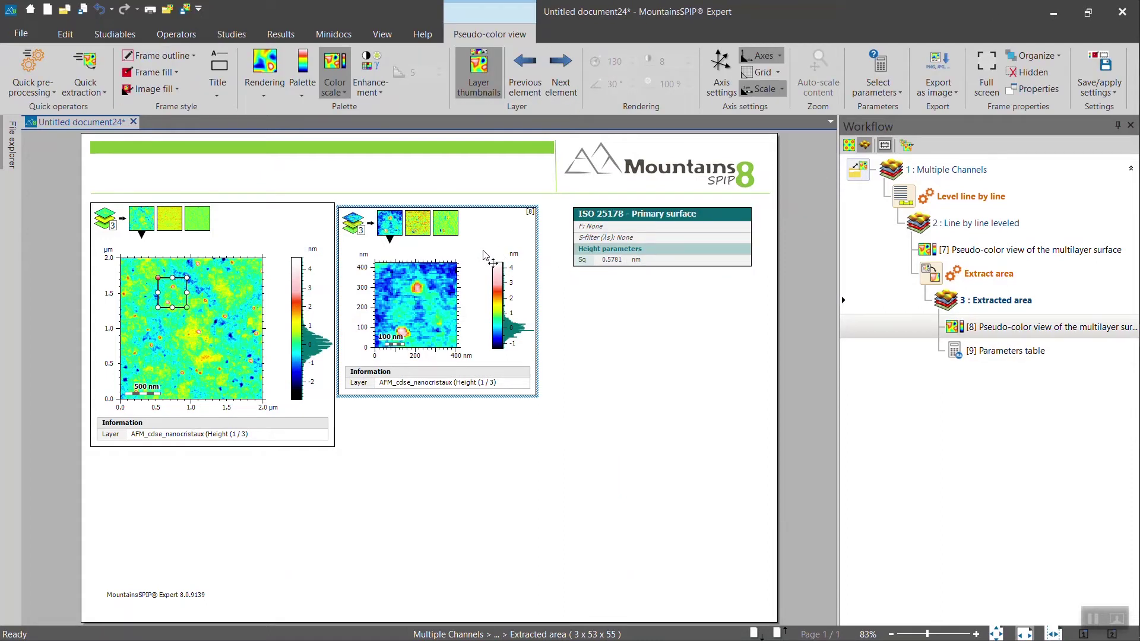
pyautogui.click(248, 307)
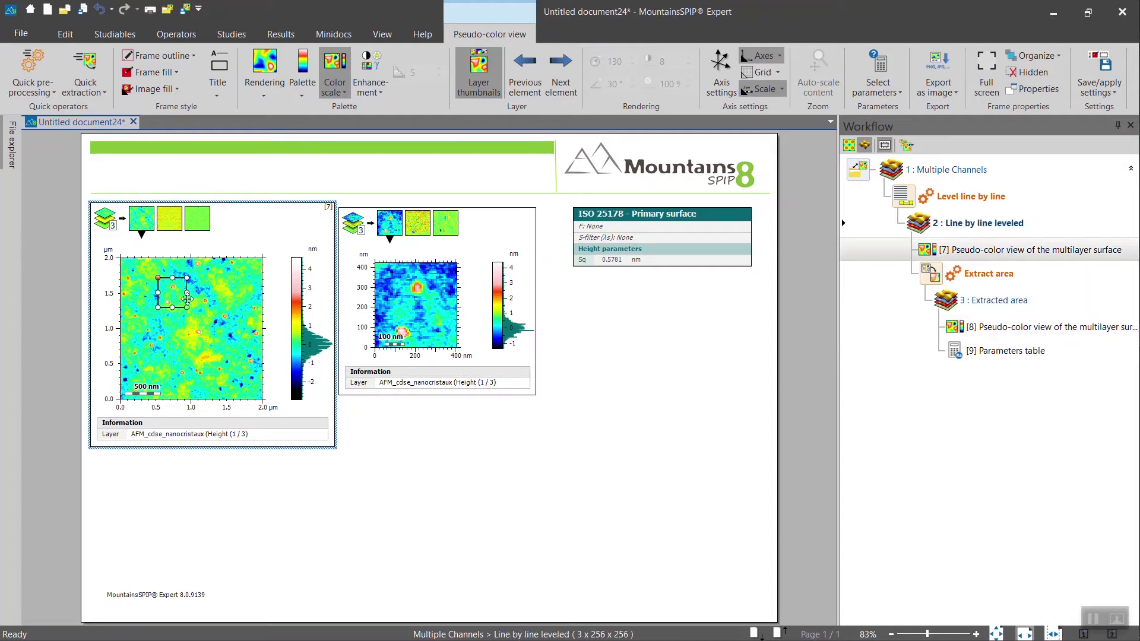
pyautogui.moveTo(191, 303); pyautogui.dragTo(220, 345)
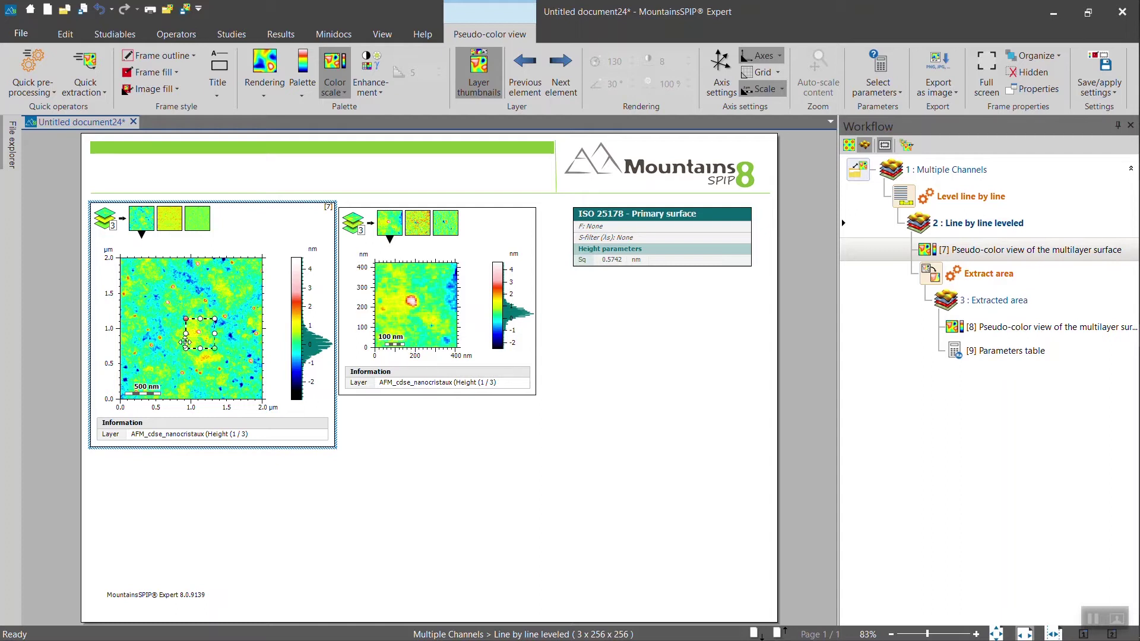
pyautogui.moveTo(185, 342); pyautogui.dragTo(199, 372)
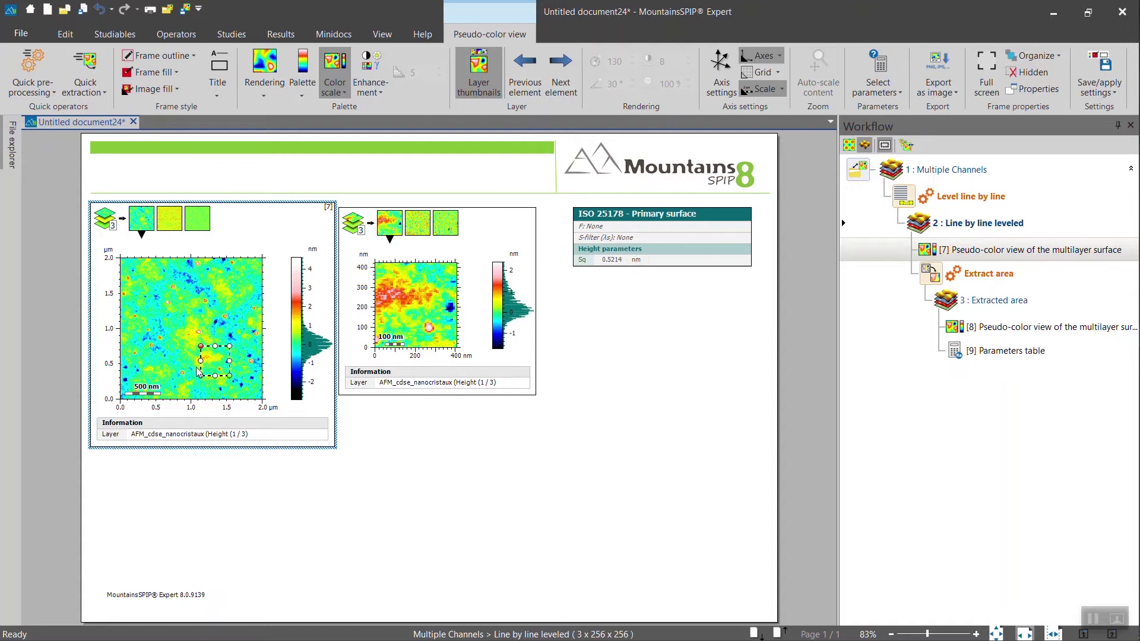
# Start Extract profile on the leveled image, trying South-North, Oblique and Zigzag line types
pyautogui.click(607, 316)
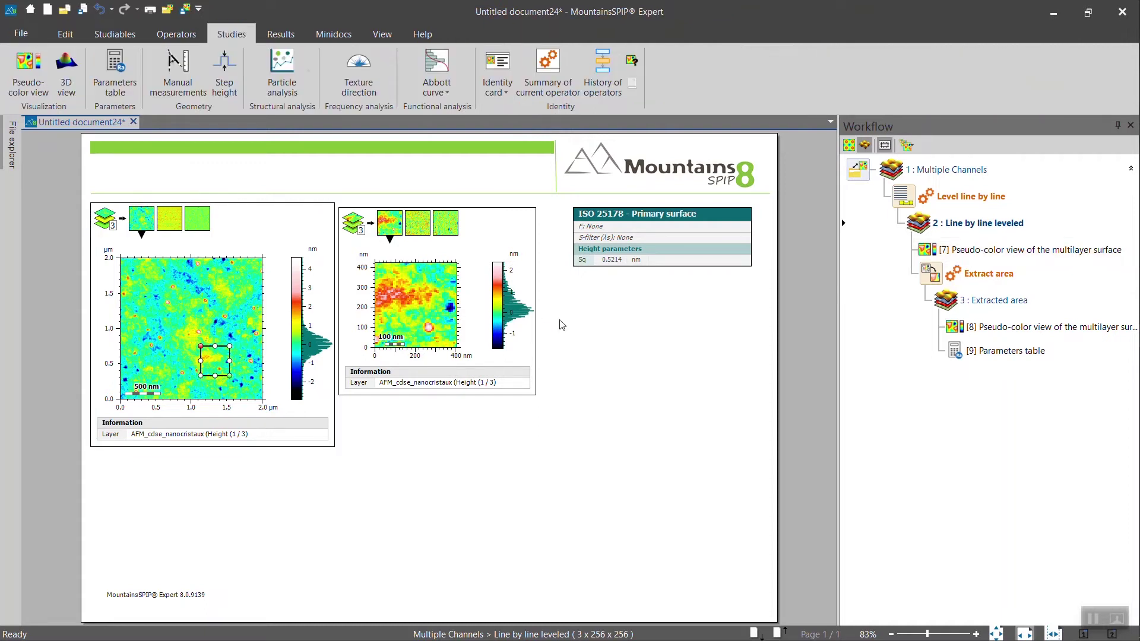
pyautogui.click(305, 226)
pyautogui.click(176, 34)
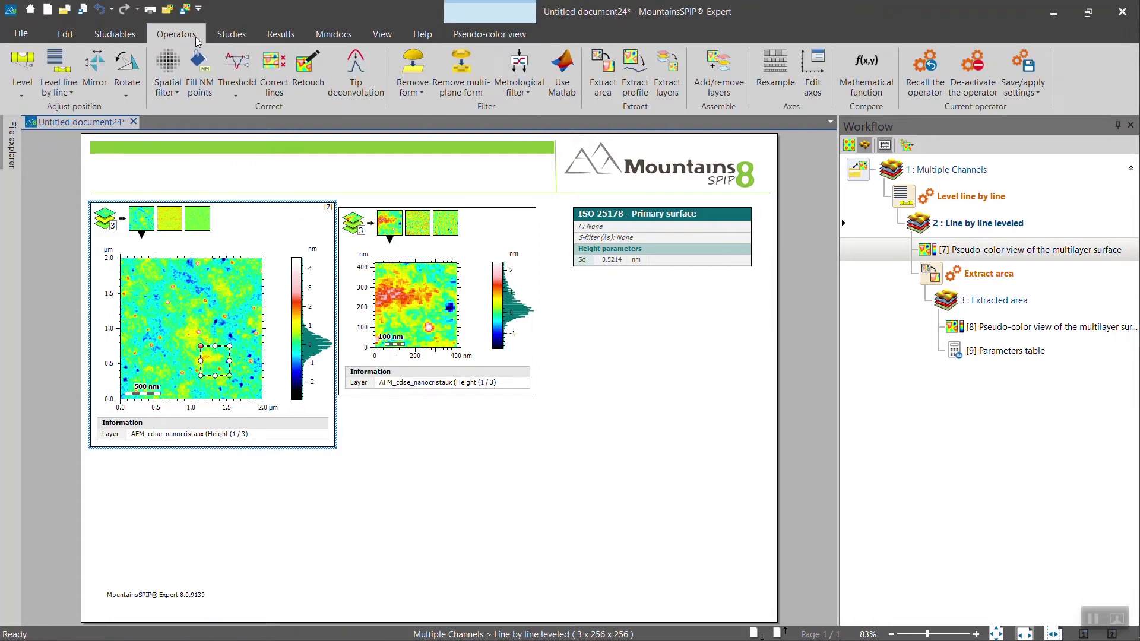
pyautogui.click(646, 83)
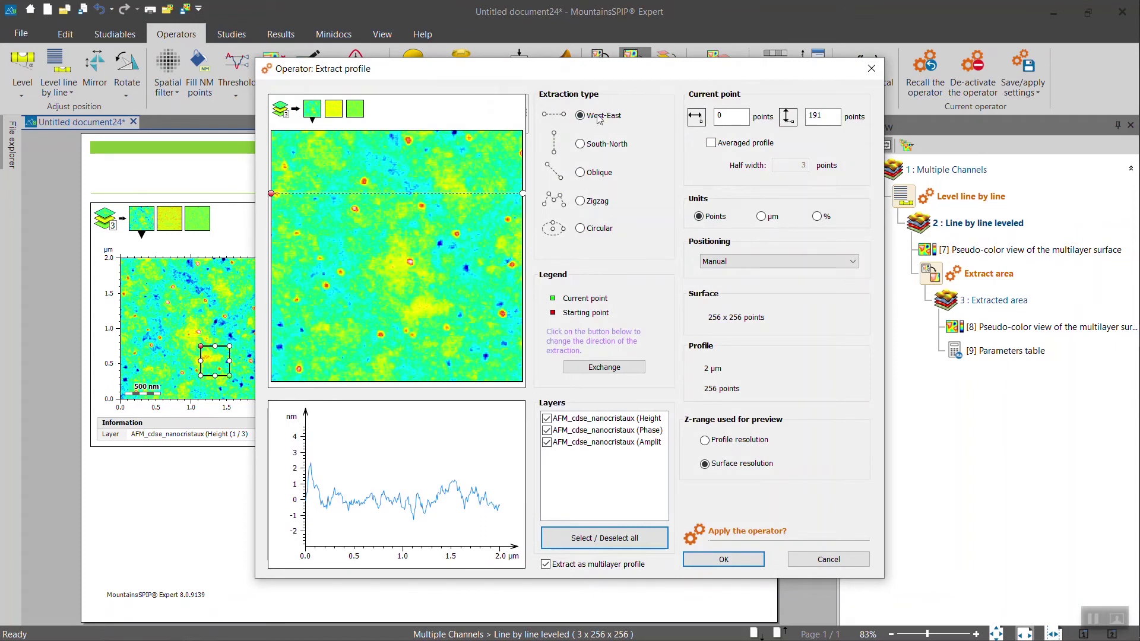
pyautogui.click(580, 145)
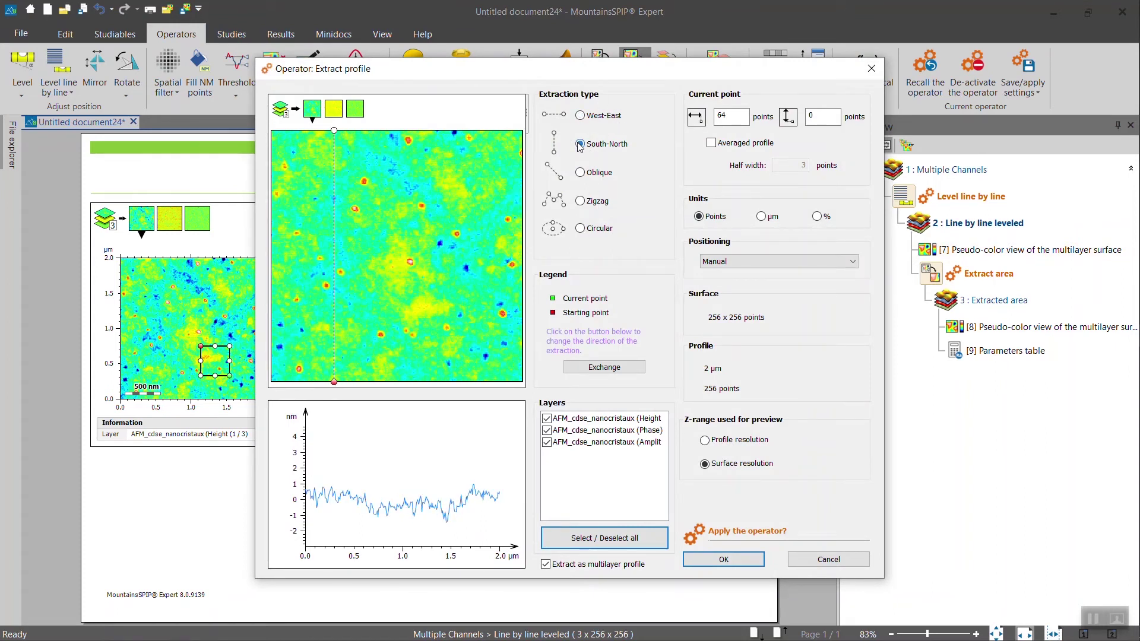
pyautogui.click(581, 172)
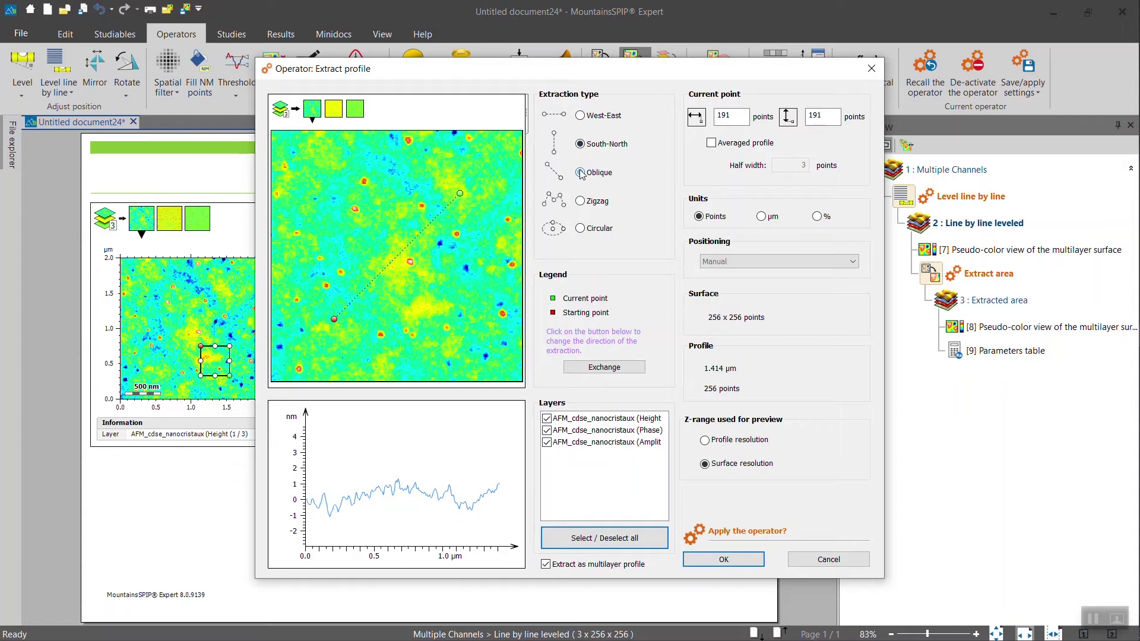
pyautogui.click(580, 201)
# Draw a six-point zigzag path, then switch to a West-East line and move it lower
pyautogui.click(380, 196)
pyautogui.click(356, 237)
pyautogui.click(302, 219)
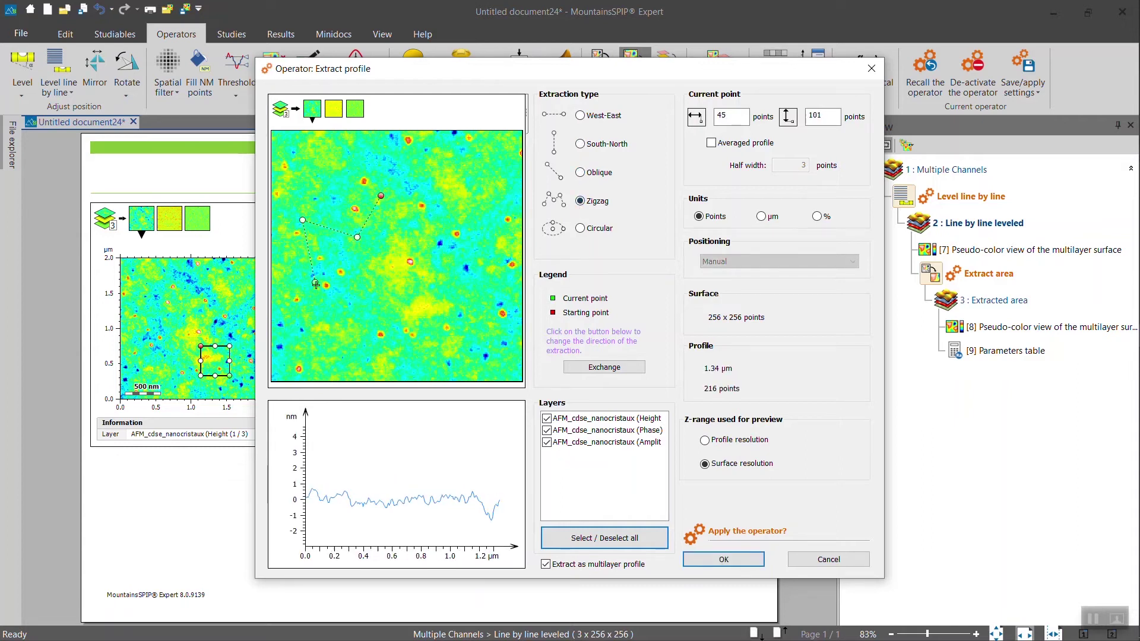
pyautogui.click(315, 282)
pyautogui.click(430, 330)
pyautogui.click(470, 272)
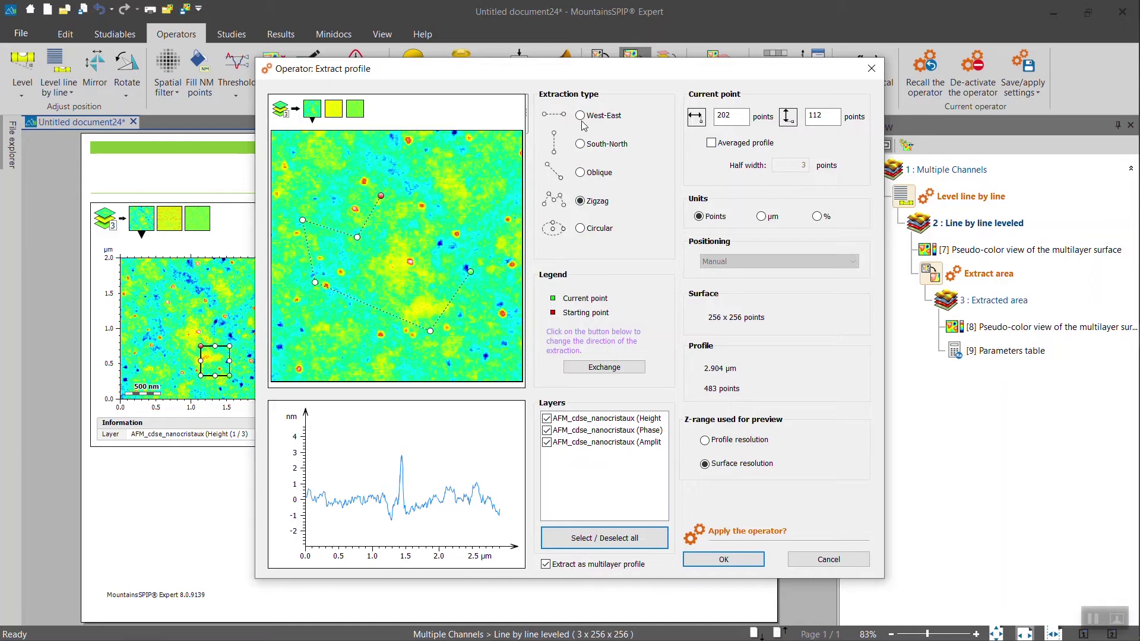
pyautogui.click(581, 116)
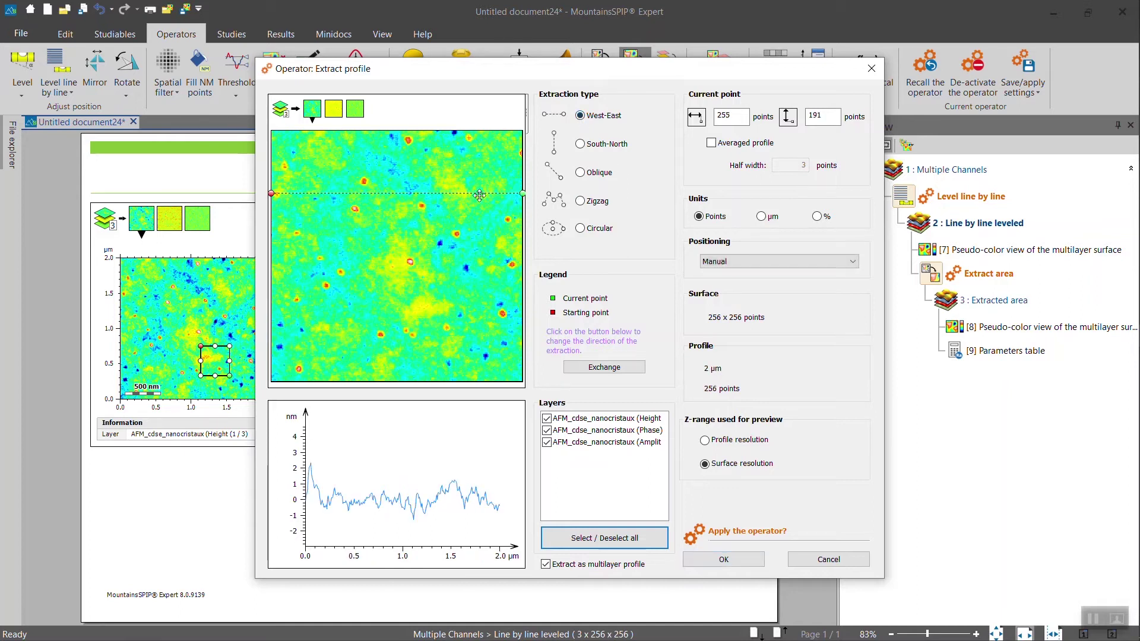
pyautogui.moveTo(479, 193); pyautogui.dragTo(478, 267)
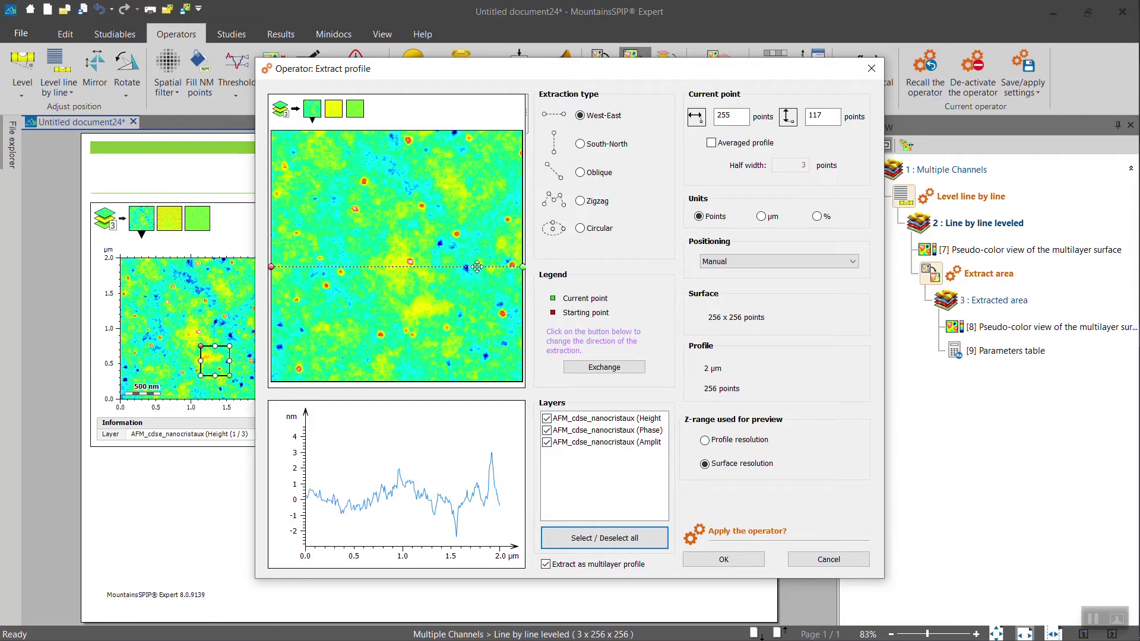
# Position the West-East profile through the highest point at row 122, then return to Manual
pyautogui.click(767, 265)
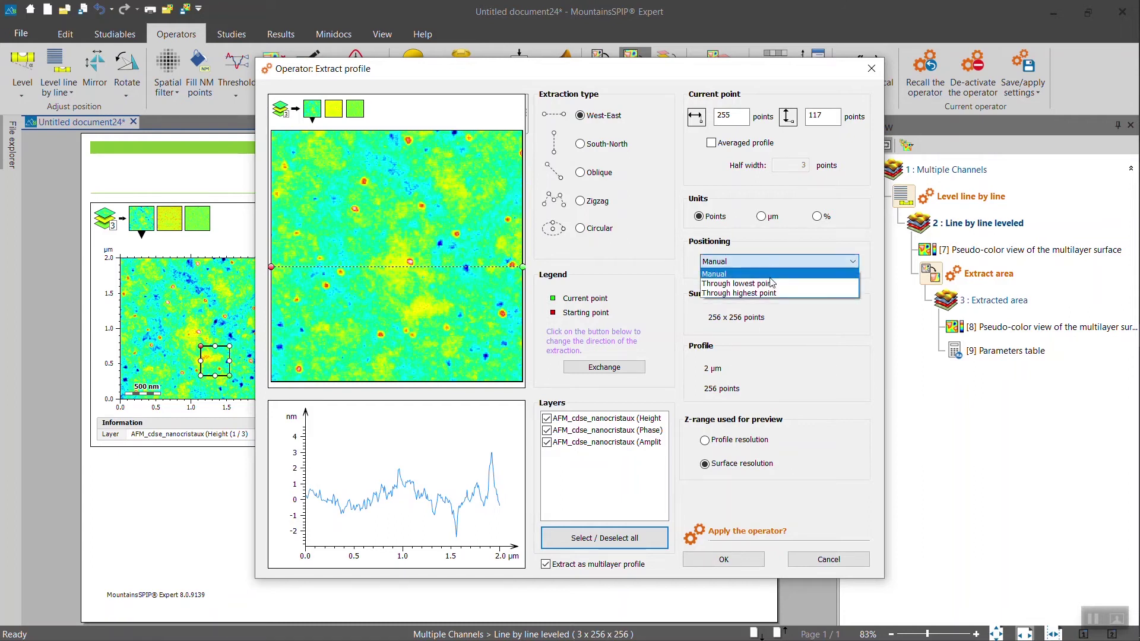
pyautogui.click(770, 283)
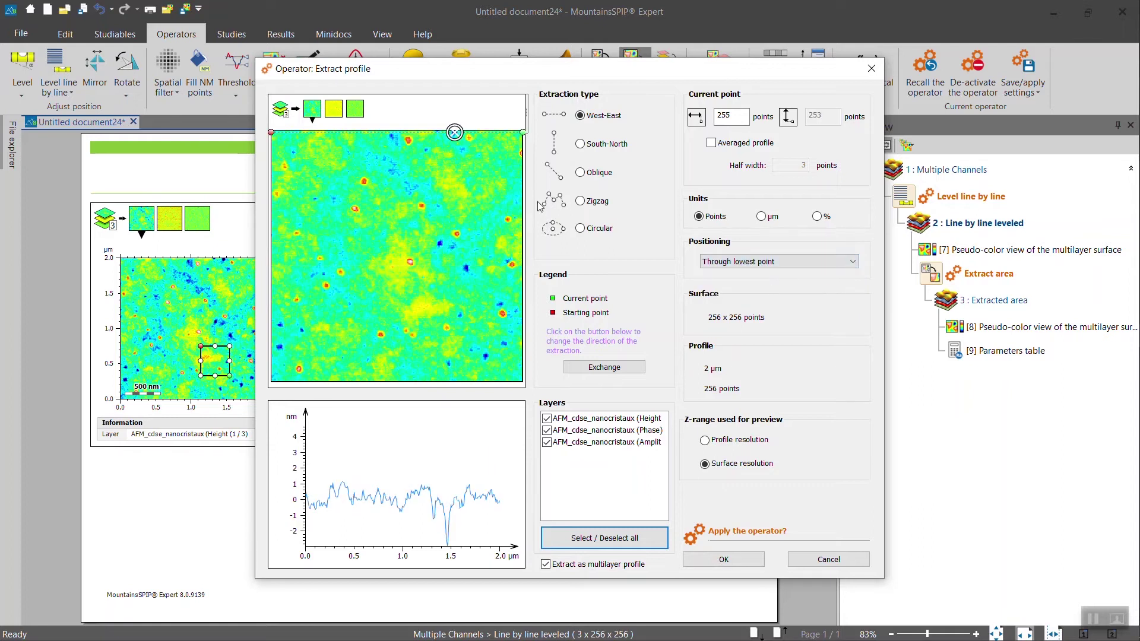
pyautogui.click(789, 261)
pyautogui.click(792, 290)
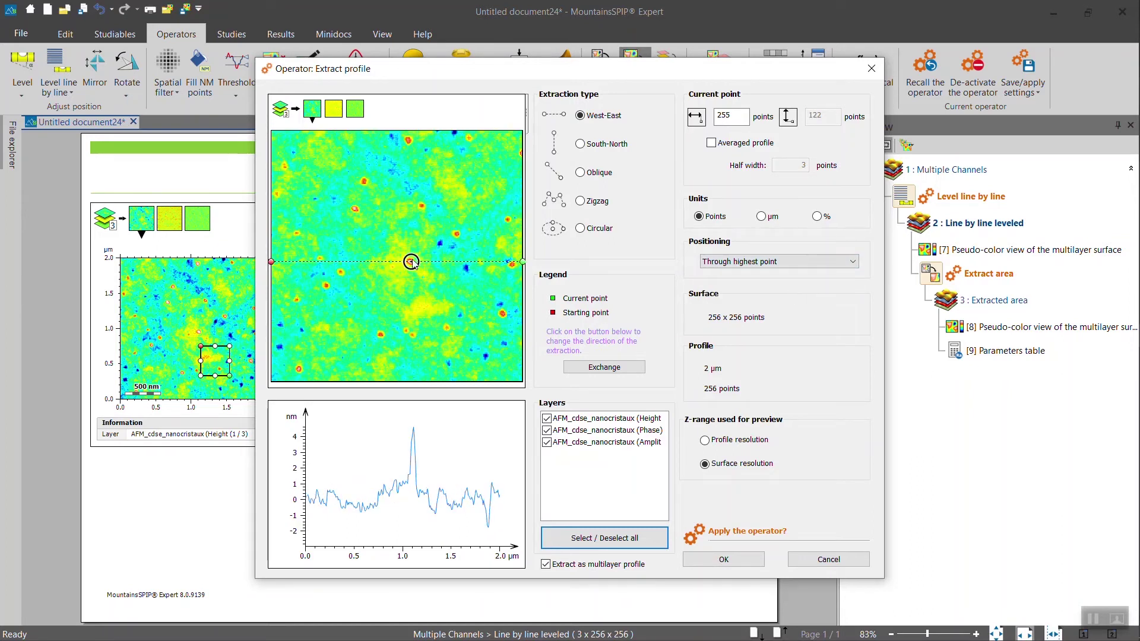
pyautogui.click(718, 262)
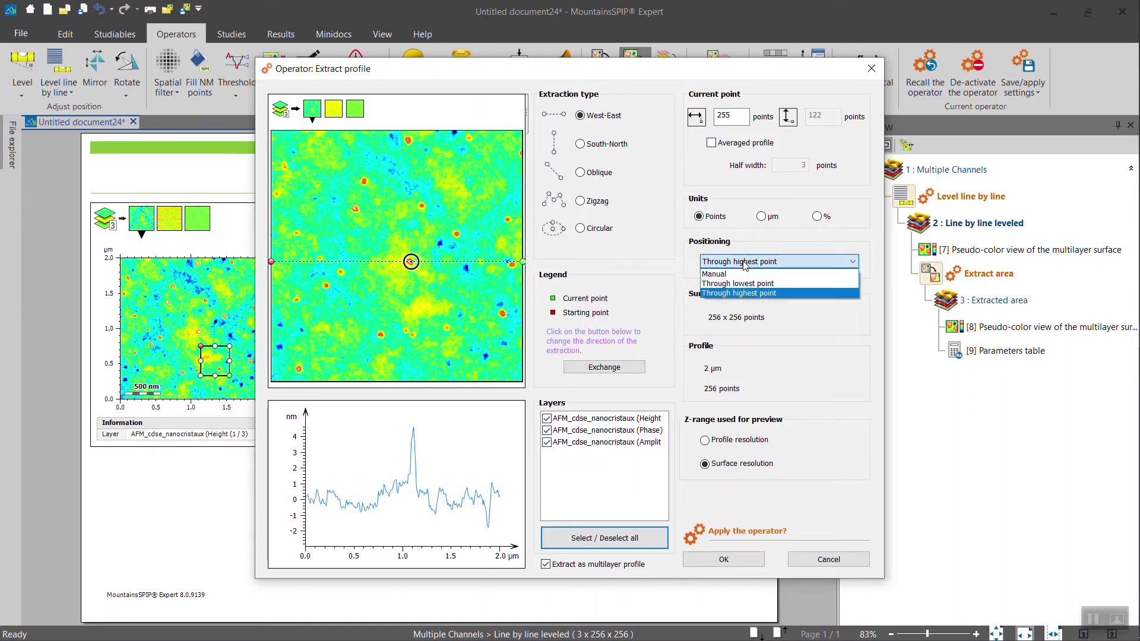
pyautogui.click(733, 293)
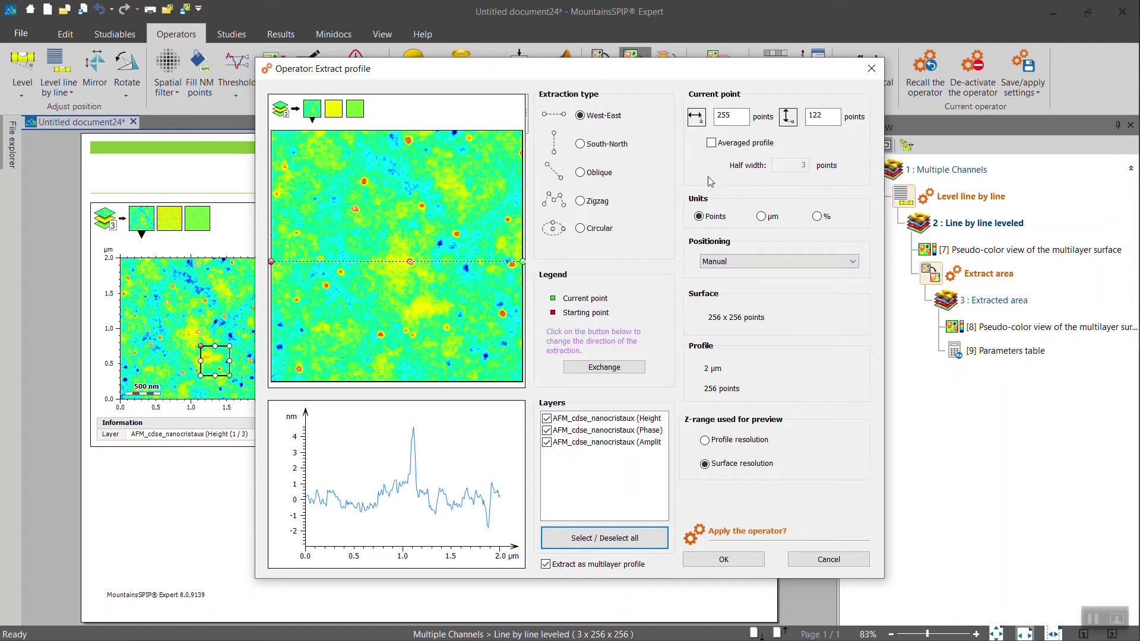
# Add an averaged West-East profile with half width 5 to the report
pyautogui.click(711, 143)
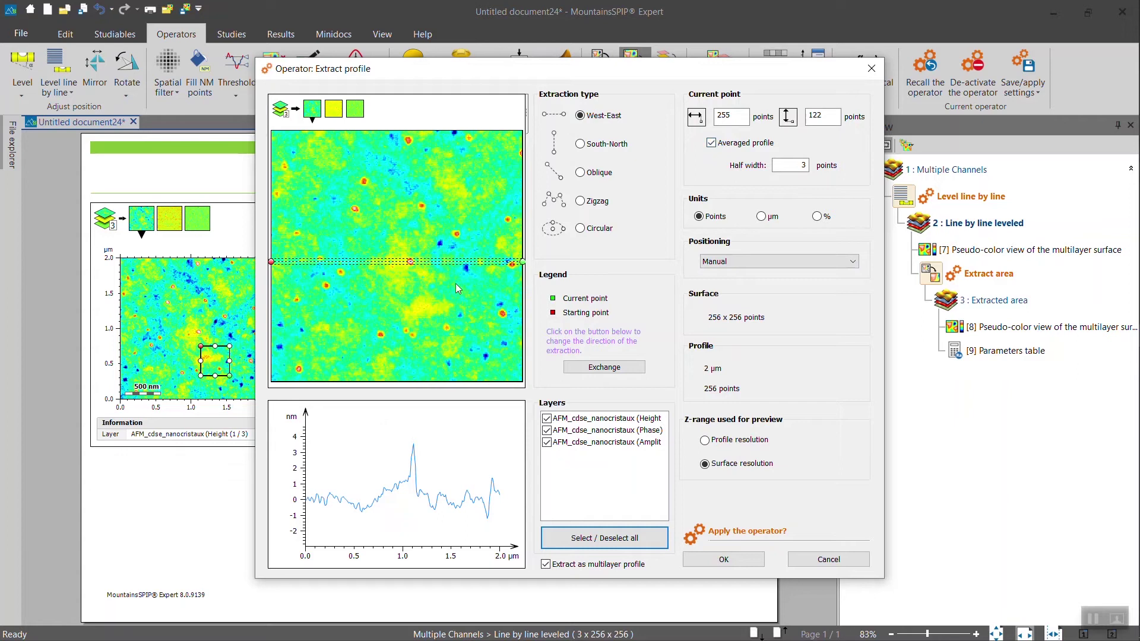
pyautogui.scroll(5, 410, 248)
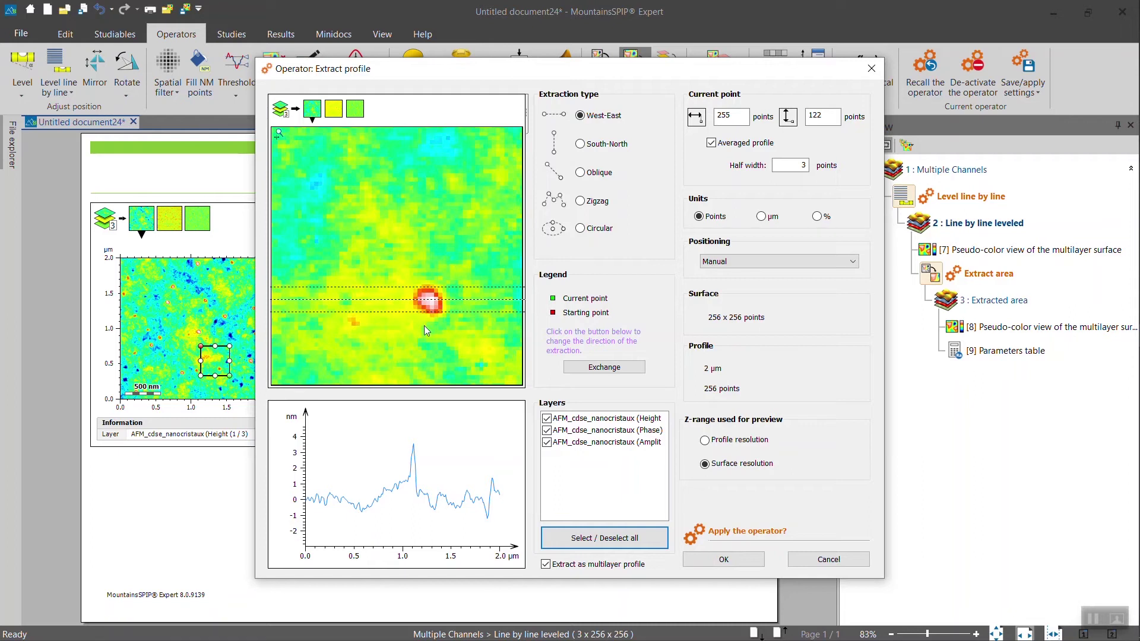
pyautogui.doubleClick(791, 164)
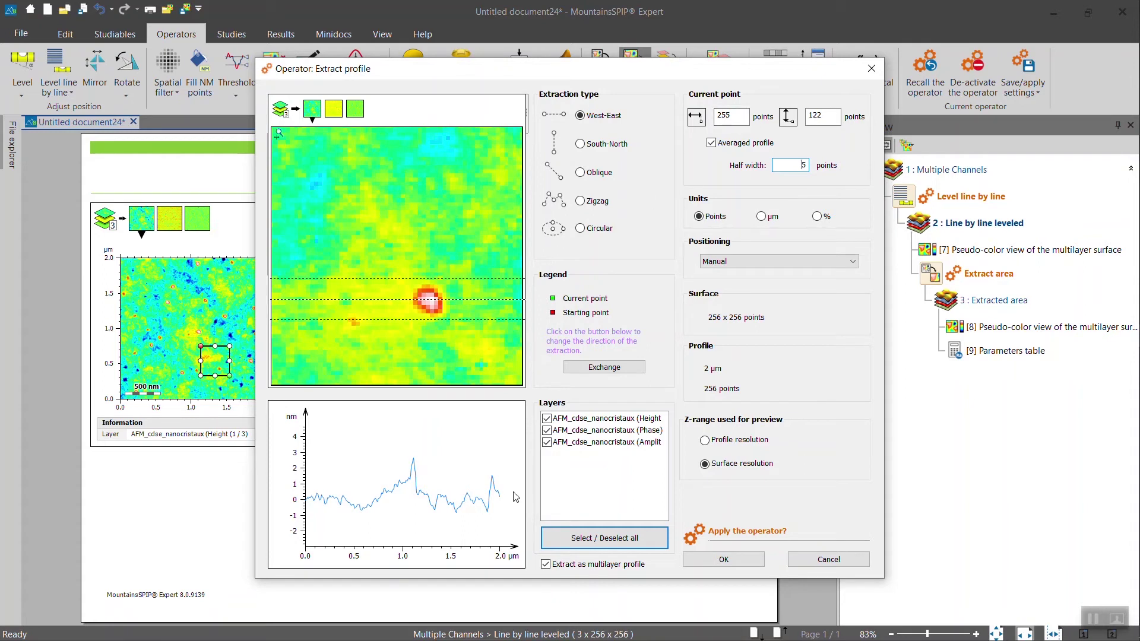
pyautogui.click(740, 562)
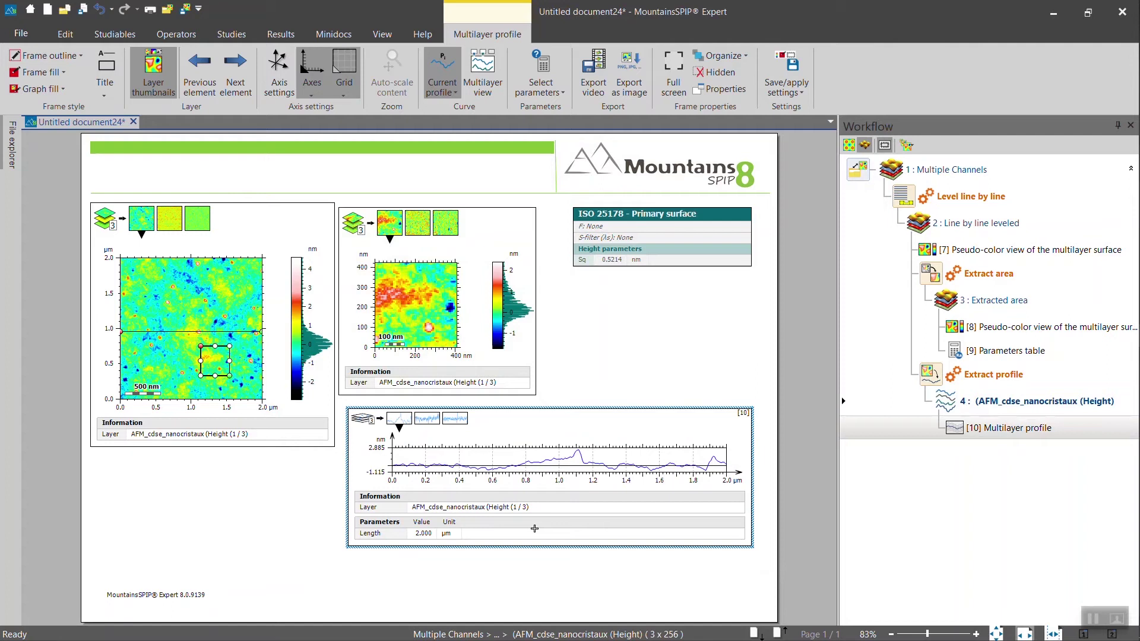
# Place the profile graph under the extracted view and preview Amplitude before returning to Height
pyautogui.moveTo(553, 548); pyautogui.dragTo(547, 603)
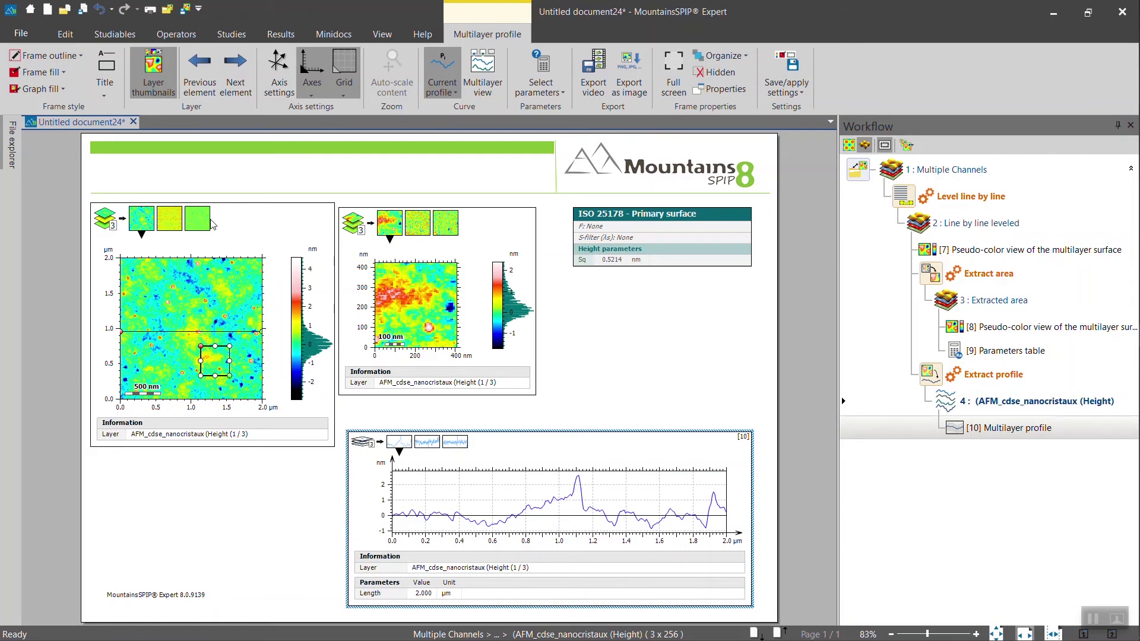
pyautogui.click(419, 231)
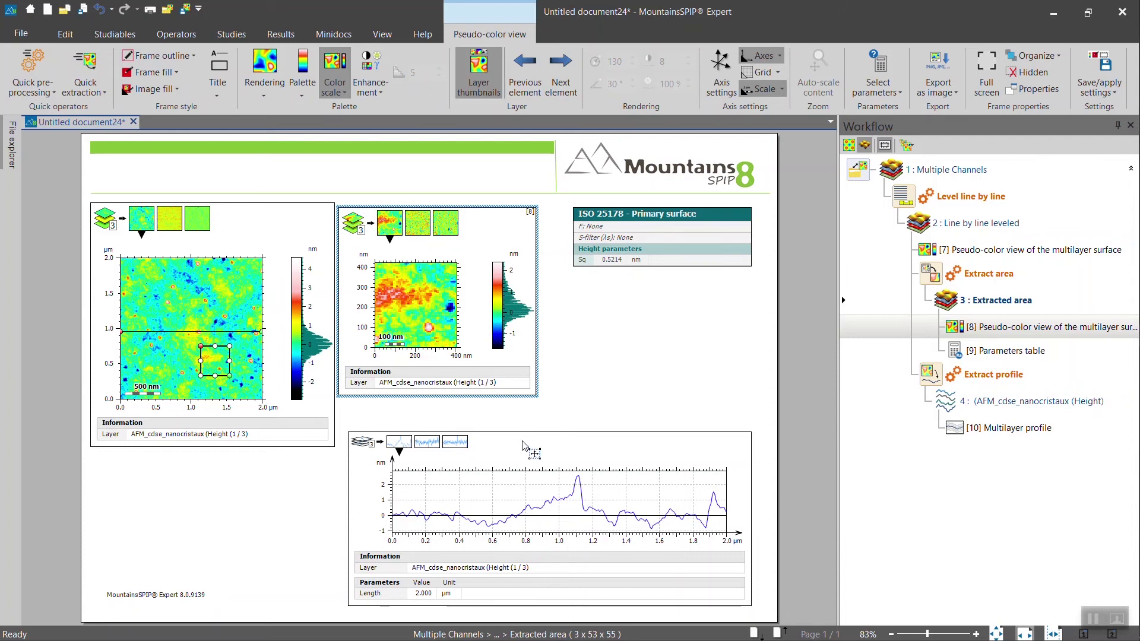
pyautogui.moveTo(522, 442); pyautogui.dragTo(509, 422)
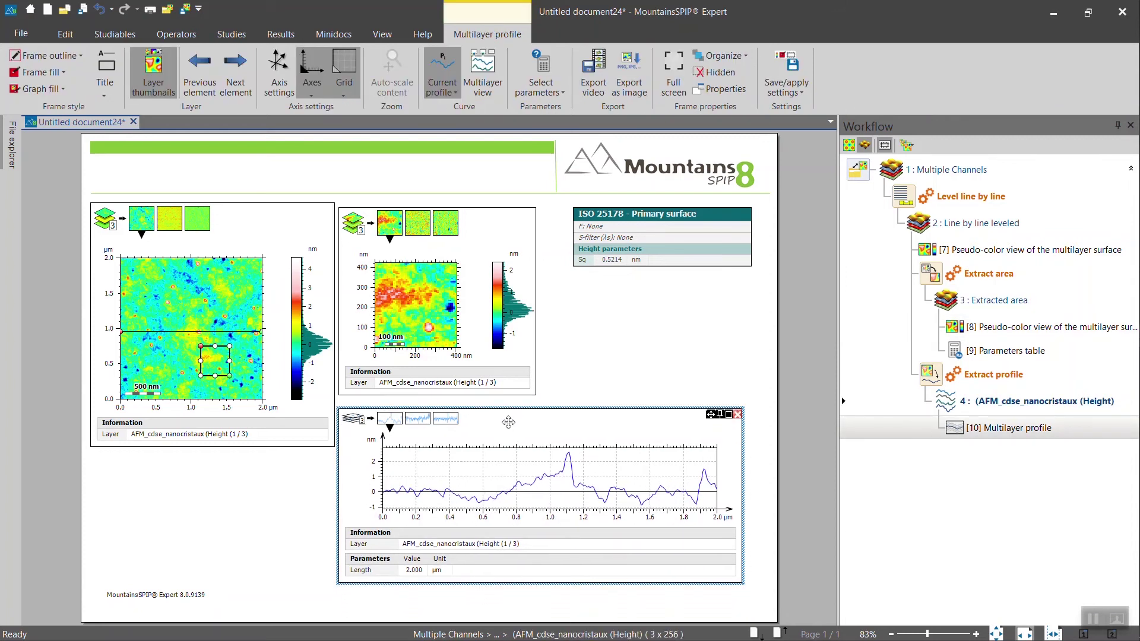
pyautogui.click(418, 418)
pyautogui.click(446, 418)
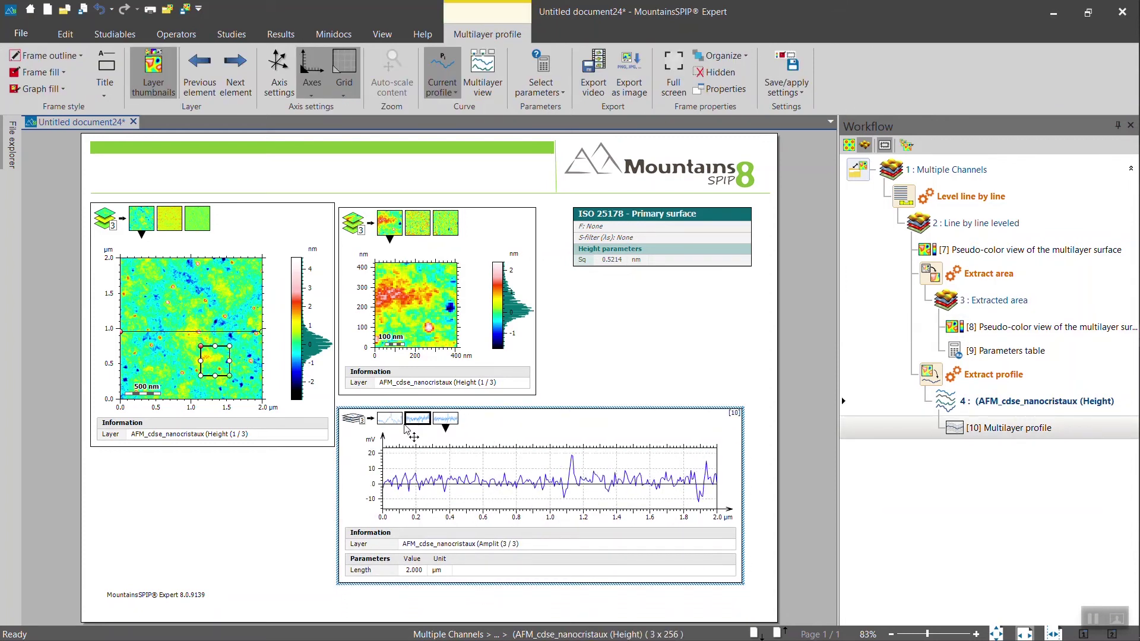
pyautogui.click(389, 418)
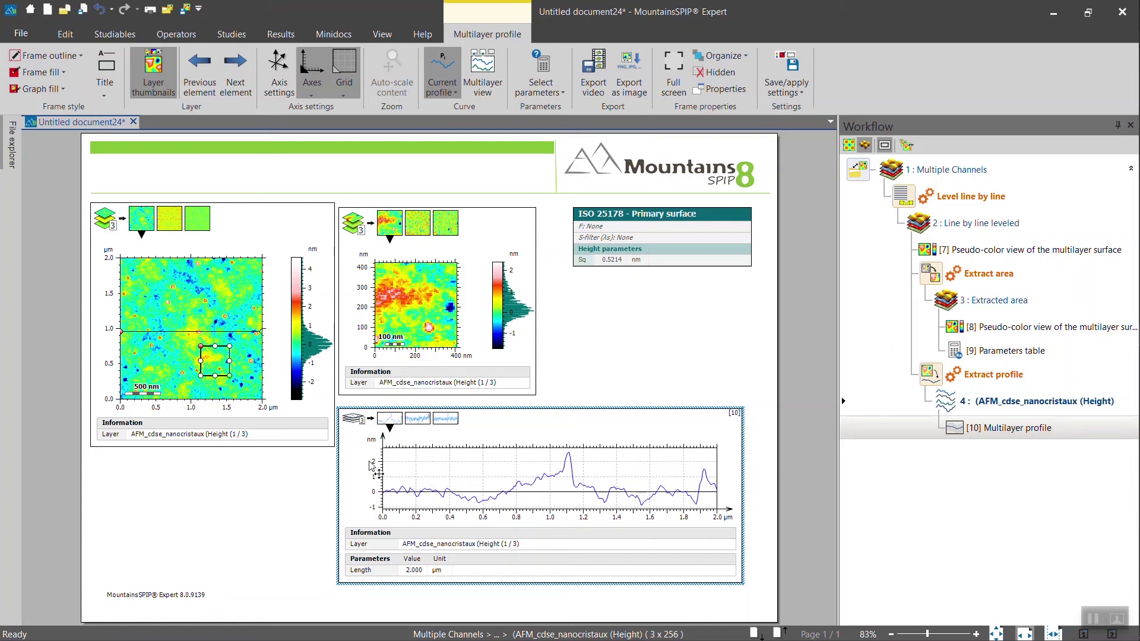
# Turn on Multilayer view and overlay the Phase layer on the Height profile
pyautogui.click(501, 65)
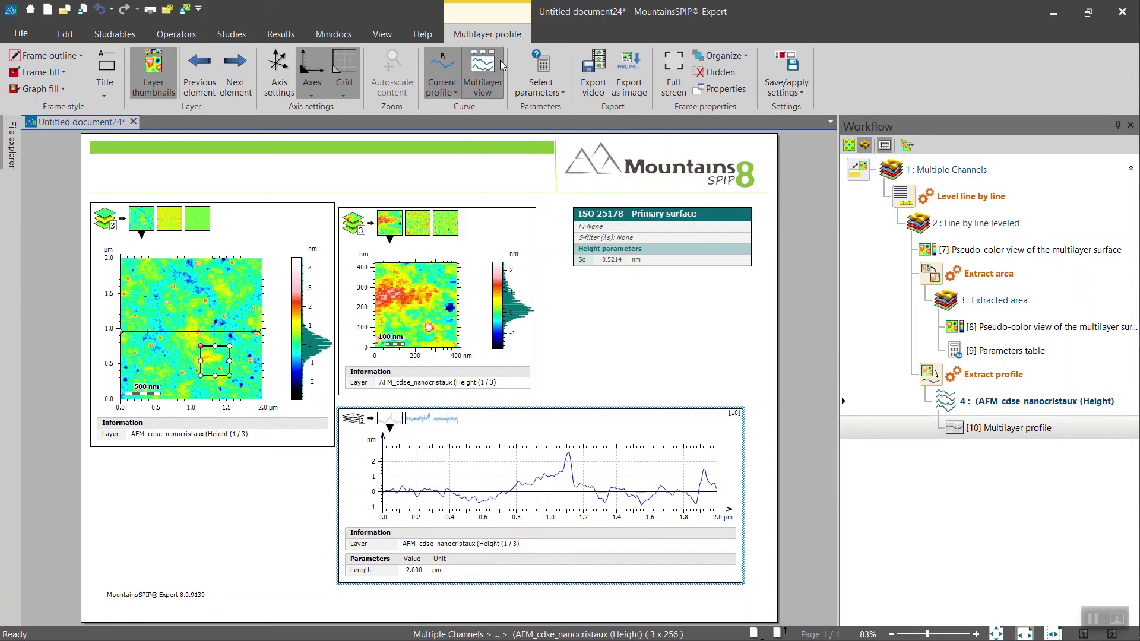
pyautogui.click(418, 420)
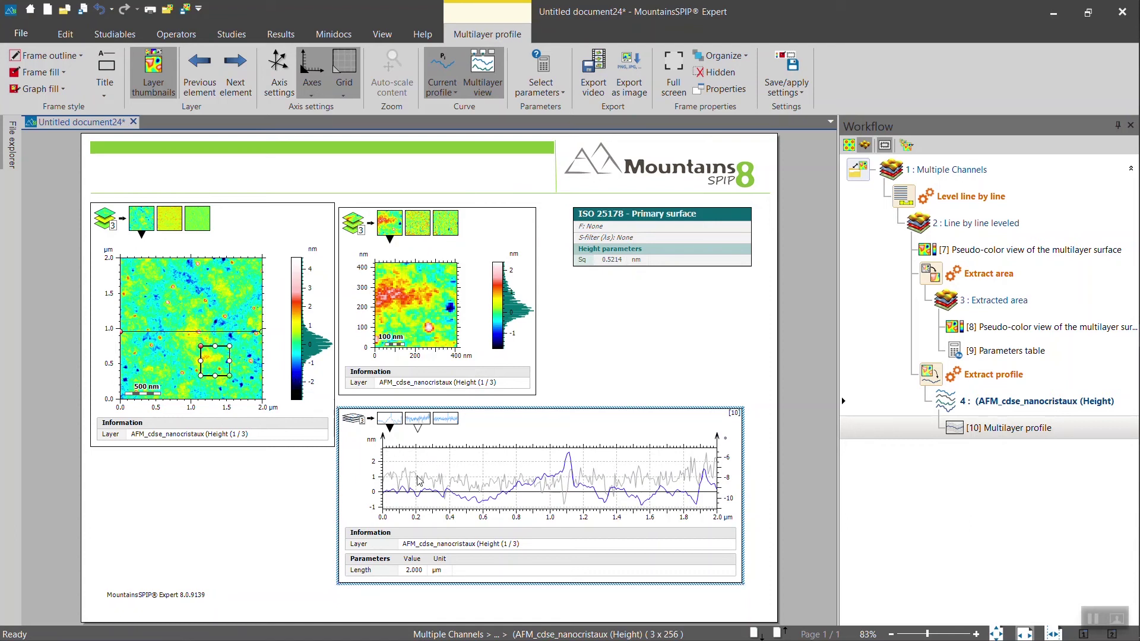
# Shift the profile line on the leveled pseudo-color map up to about 1.35 µm
pyautogui.click(172, 299)
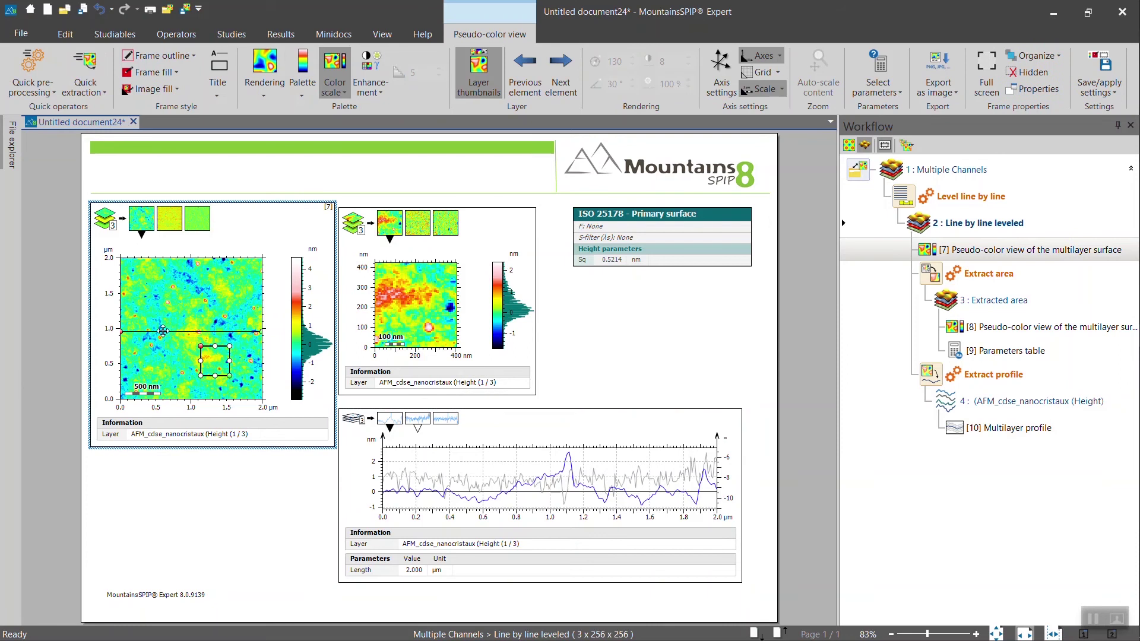
pyautogui.moveTo(164, 330); pyautogui.dragTo(168, 304)
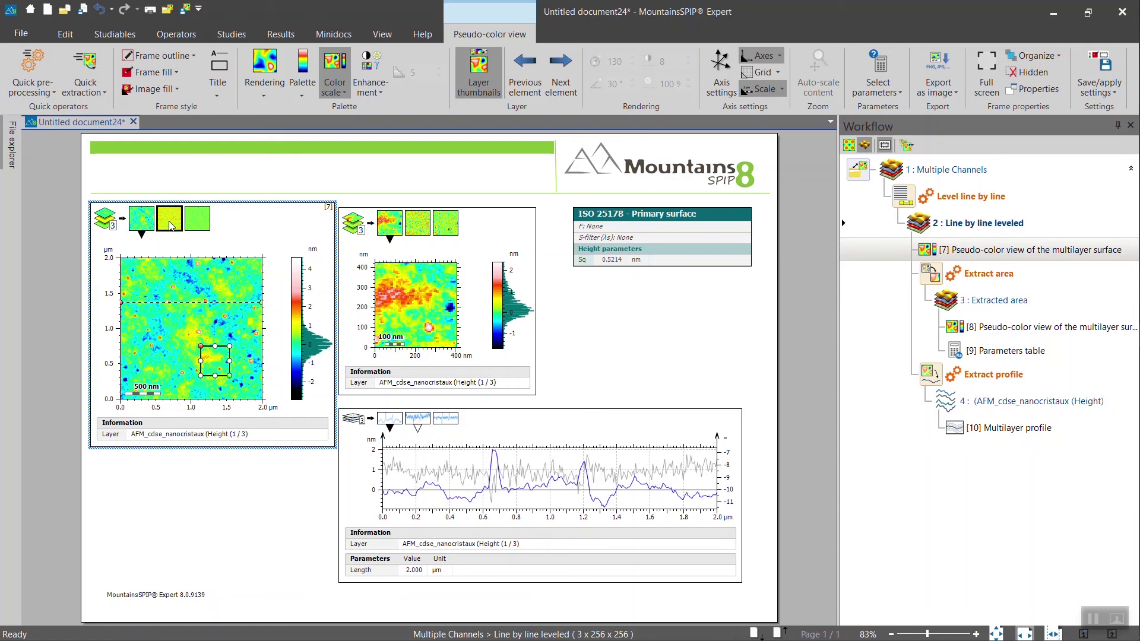
pyautogui.click(177, 37)
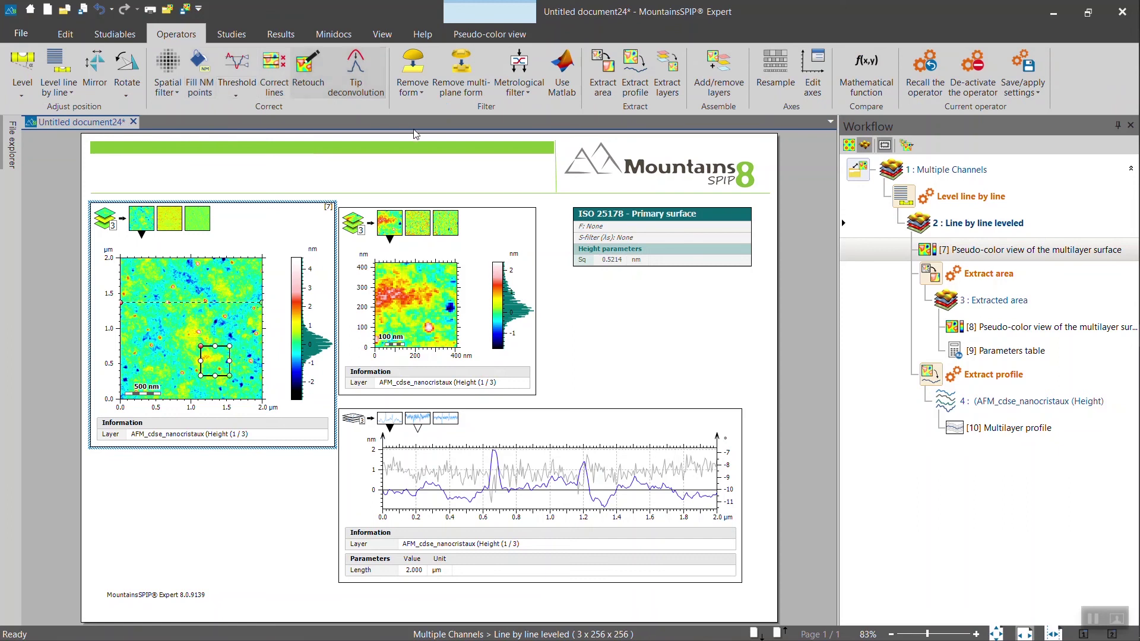
# Extract layers keeping only surface 1 (Height), giving a 2 µm × 2 µm pseudo-color view on page two
pyautogui.click(680, 87)
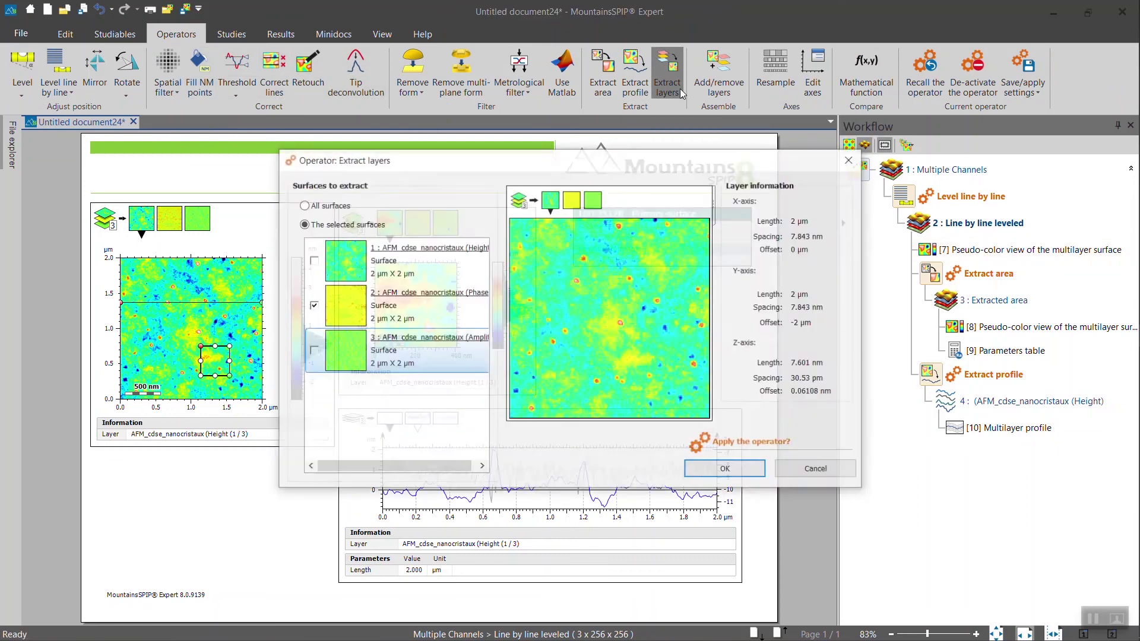
pyautogui.click(303, 206)
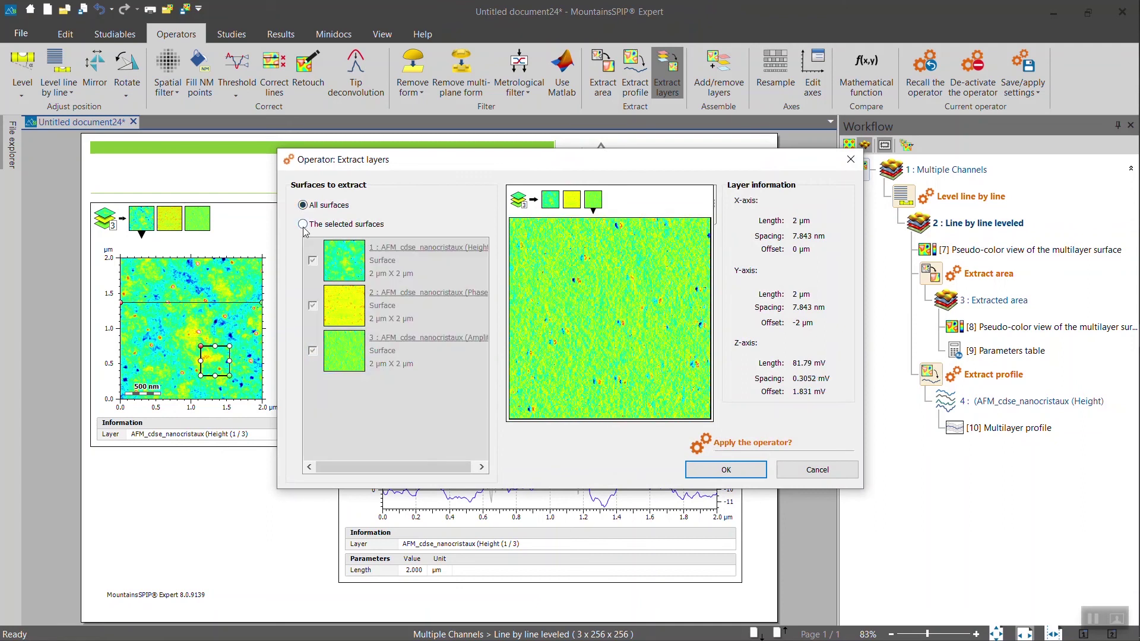
pyautogui.click(304, 226)
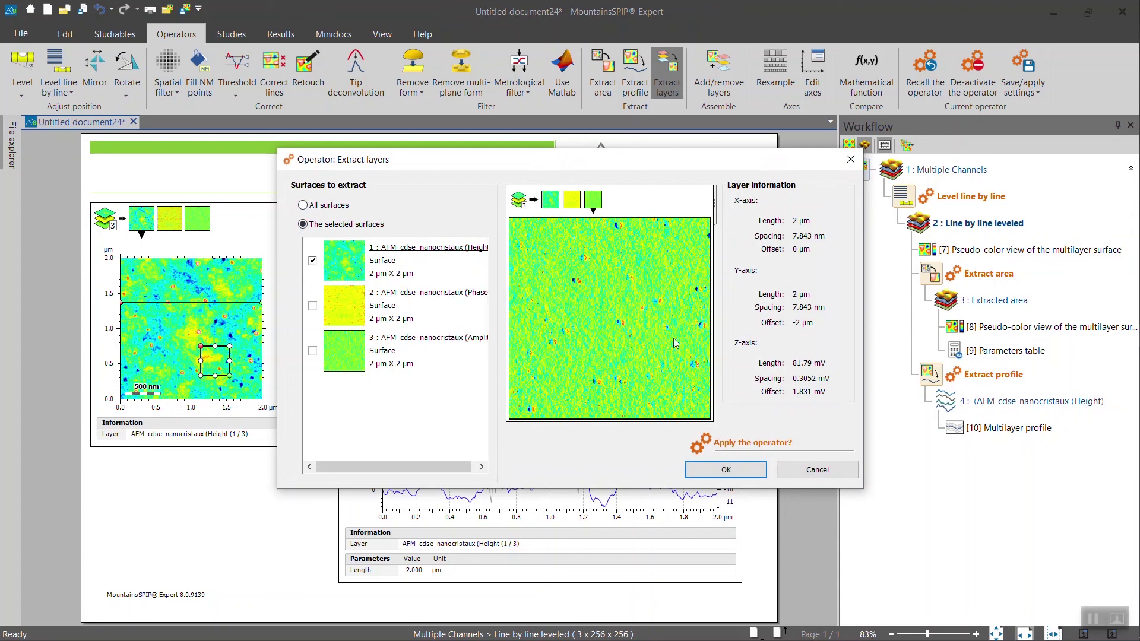
pyautogui.click(703, 470)
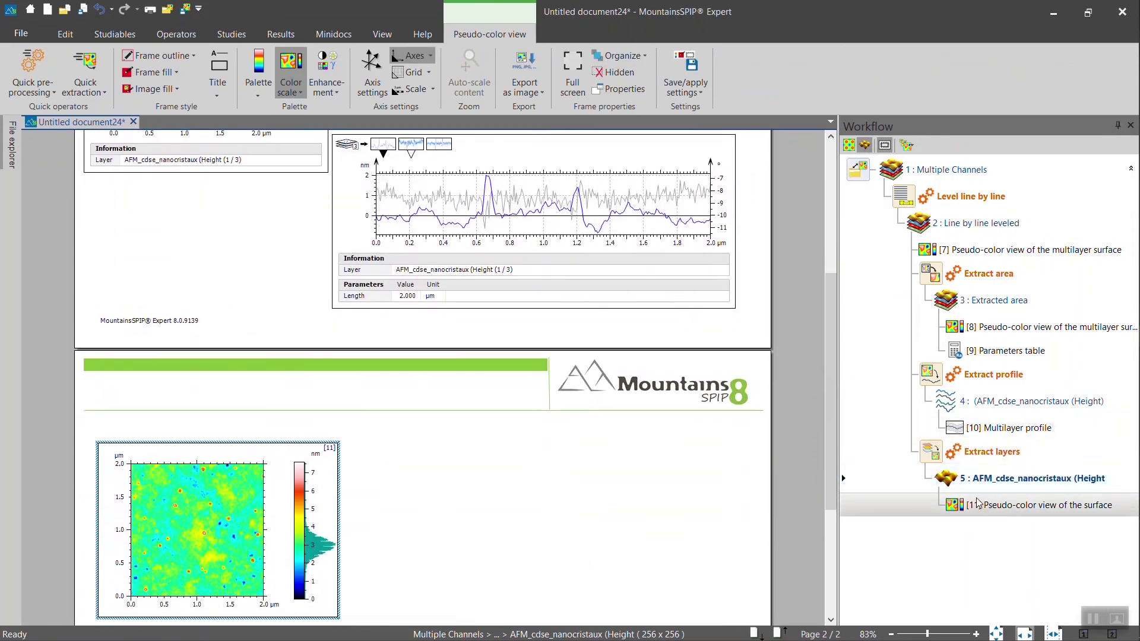
pyautogui.moveTo(986, 478)
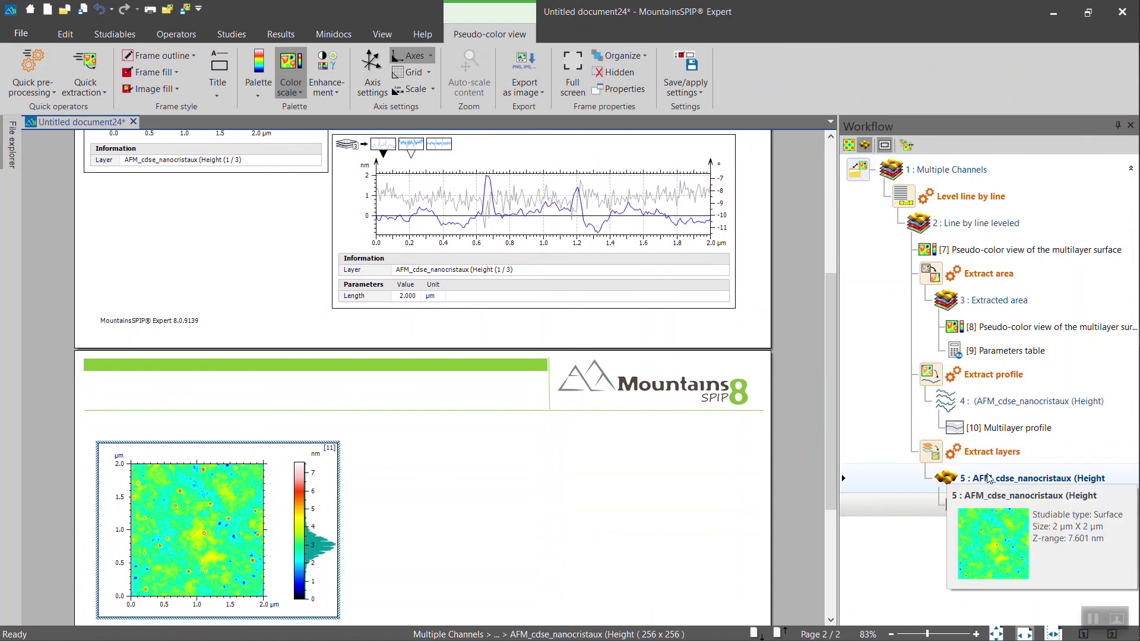